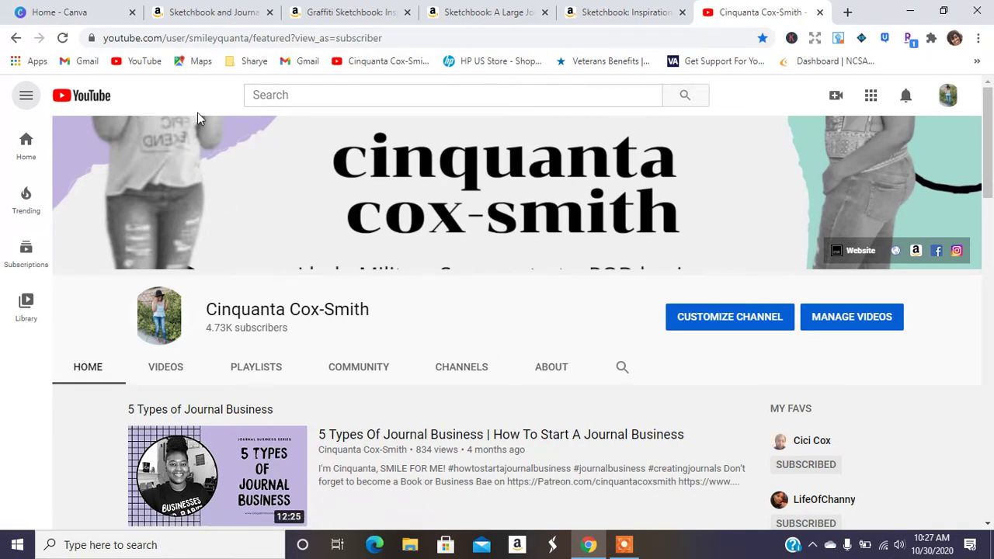
# - Examine the covers and interior page layouts of the four sketchbook previews on Amazon, closing each one after viewing
pyautogui.click(195, 13)
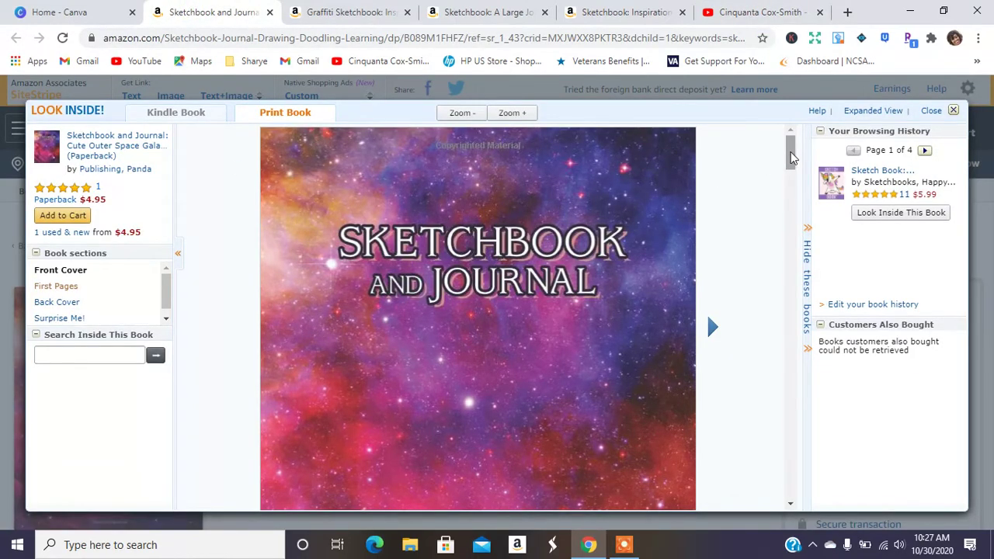
pyautogui.moveTo(791, 155); pyautogui.dragTo(803, 246)
pyautogui.scroll(1, 790, 212)
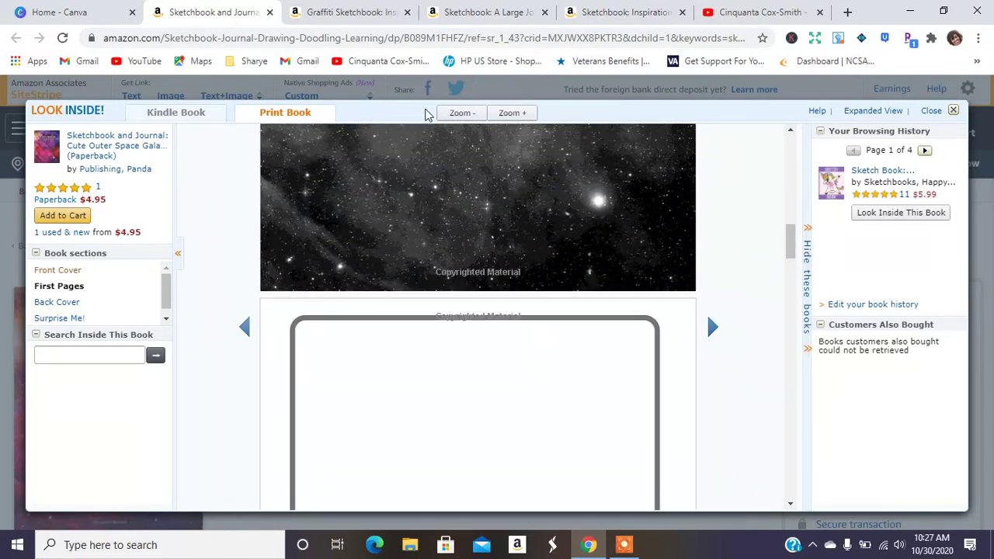
pyautogui.click(270, 13)
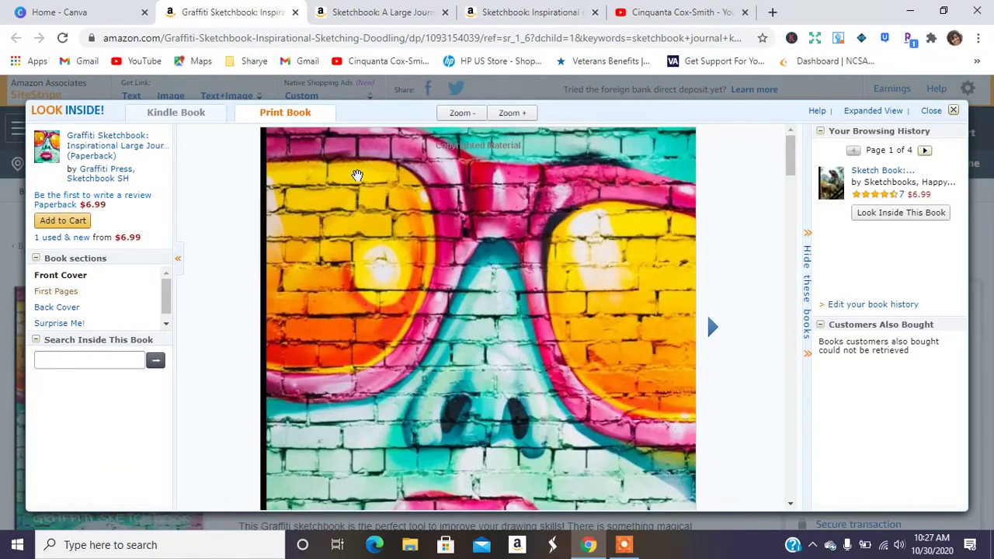
pyautogui.moveTo(785, 159); pyautogui.dragTo(793, 343)
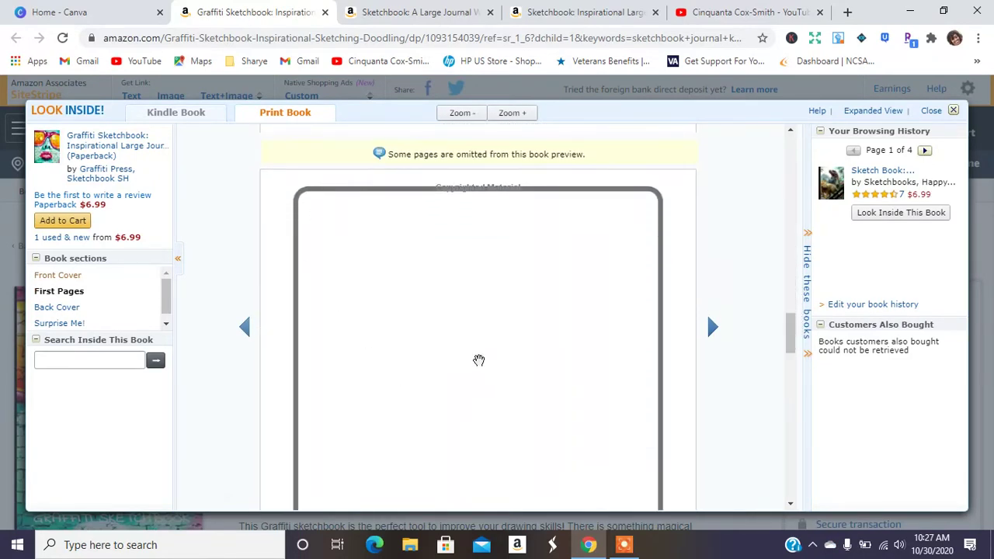
pyautogui.click(325, 12)
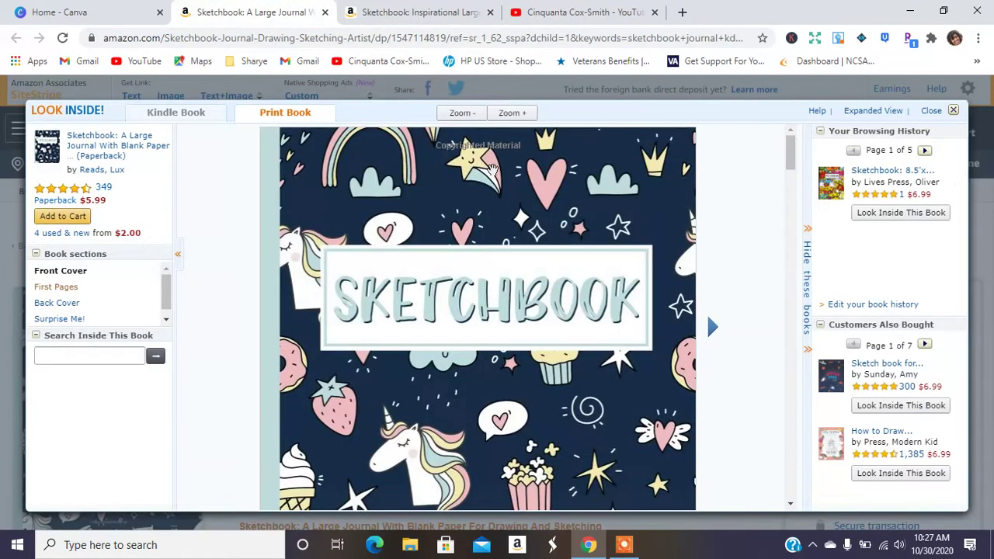
pyautogui.moveTo(790, 155); pyautogui.dragTo(790, 208)
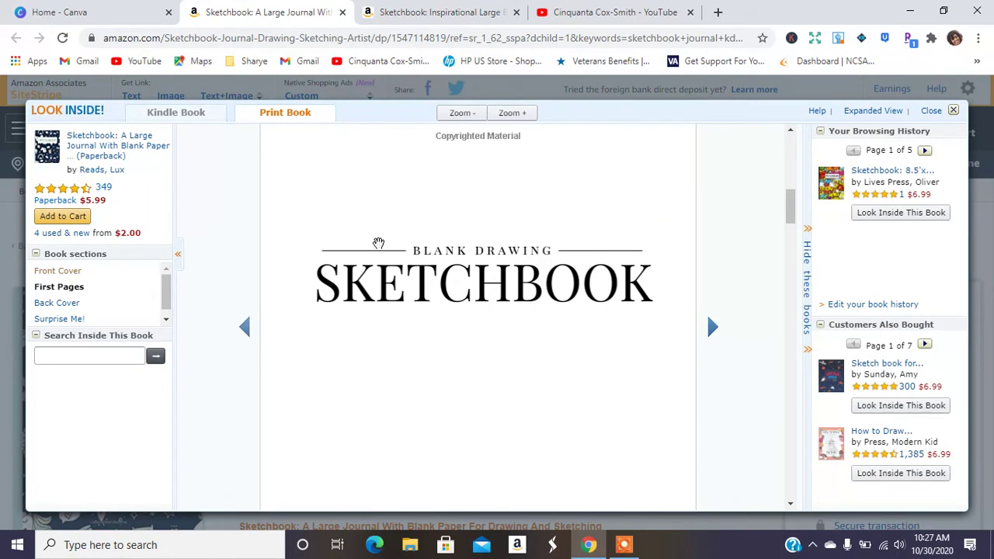
pyautogui.moveTo(792, 210); pyautogui.dragTo(790, 249)
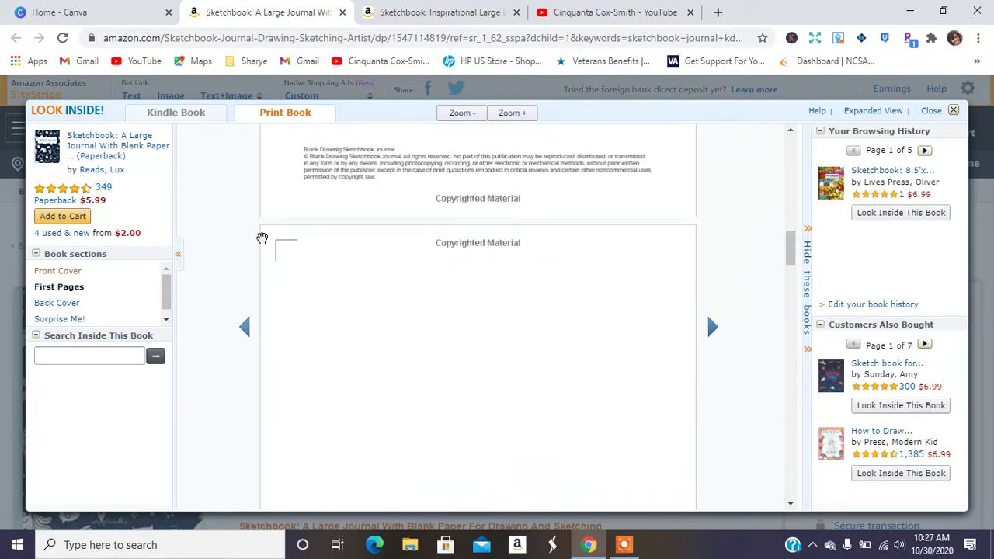
pyautogui.click(343, 12)
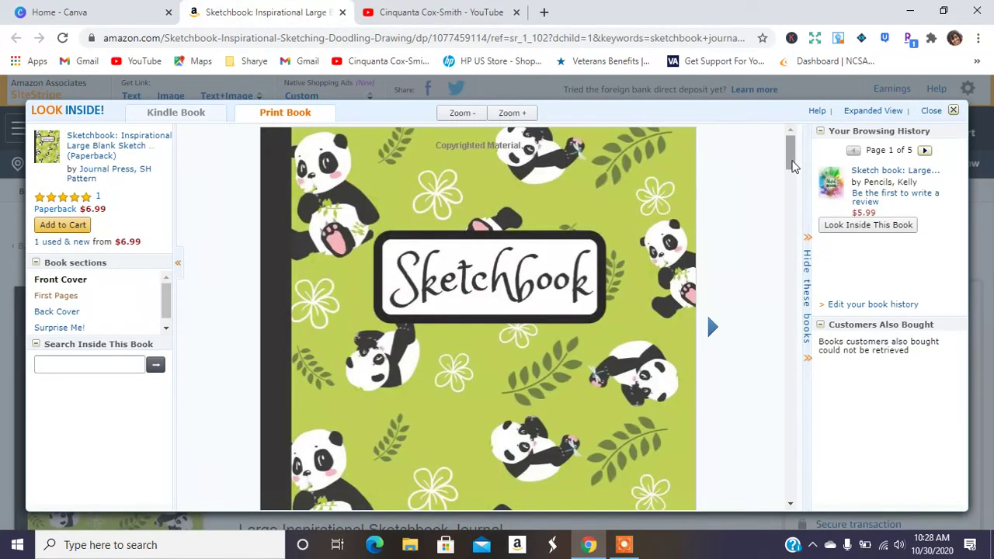
pyautogui.moveTo(794, 165); pyautogui.dragTo(790, 264)
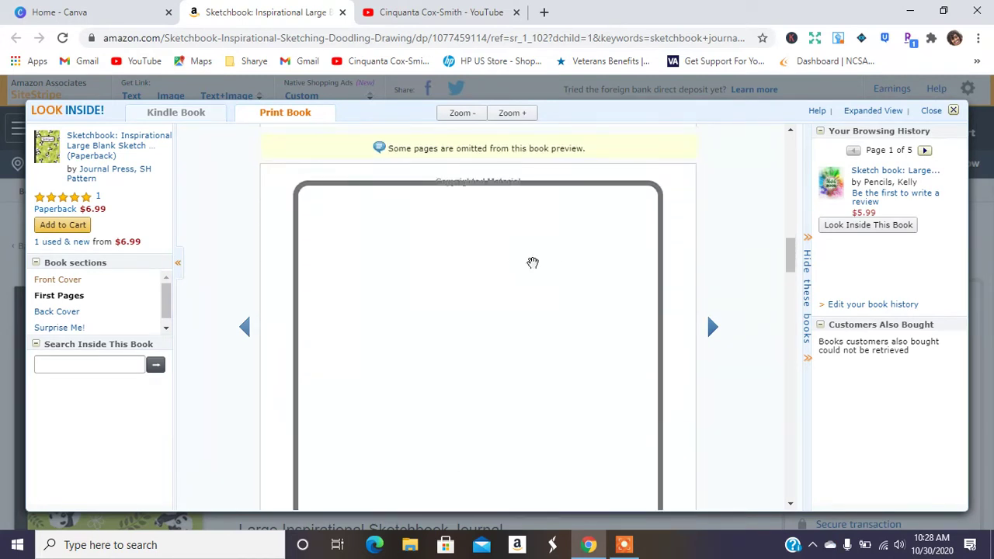
pyautogui.click(342, 12)
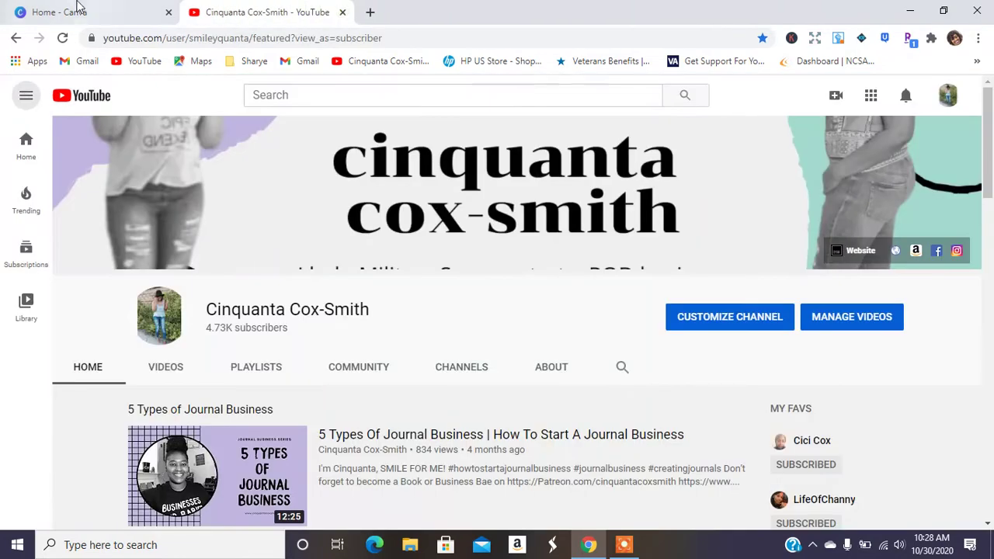
# - Switch to Canva and create a new design from the recent custom size 8.63 x 11.25 in, dismissing the cash-back pop-up
pyautogui.click(78, 8)
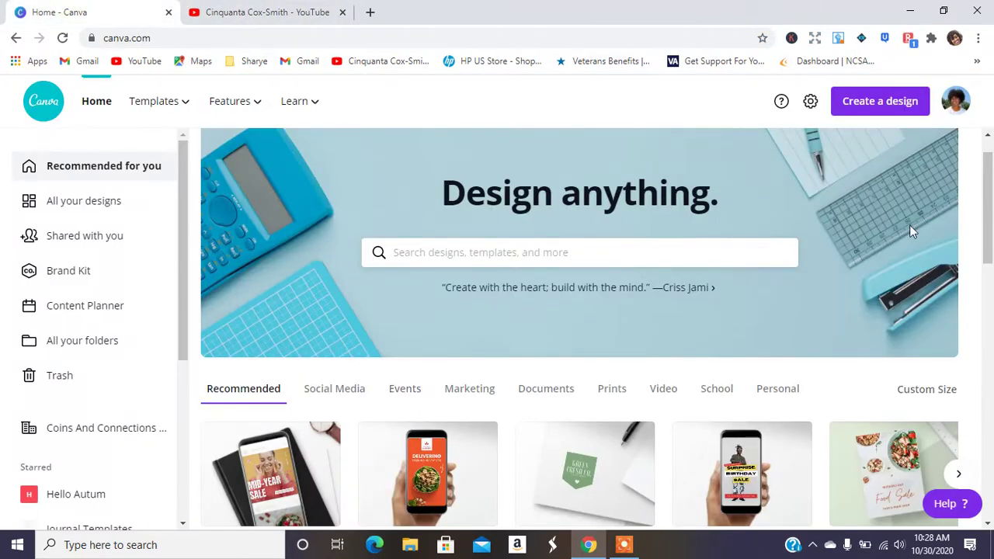
pyautogui.click(902, 106)
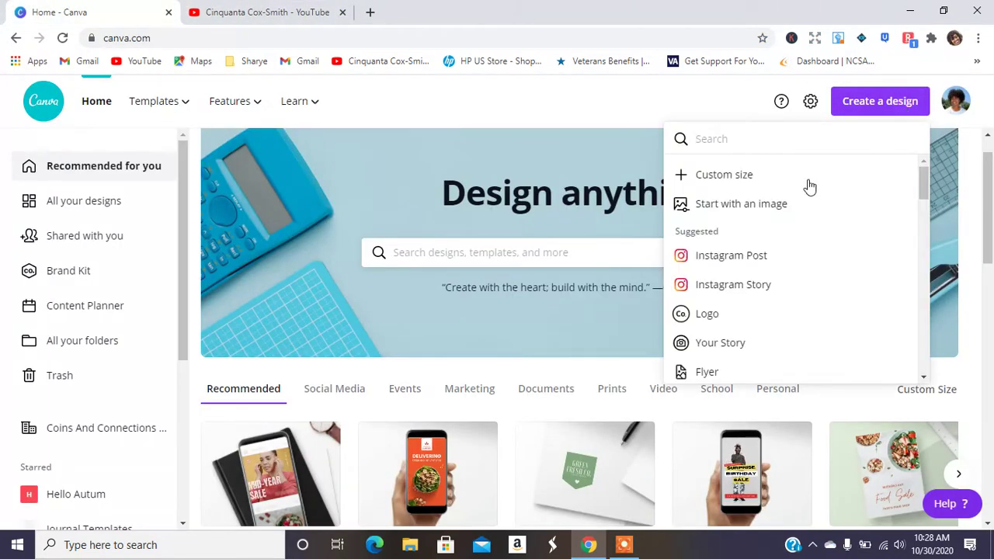
pyautogui.click(759, 183)
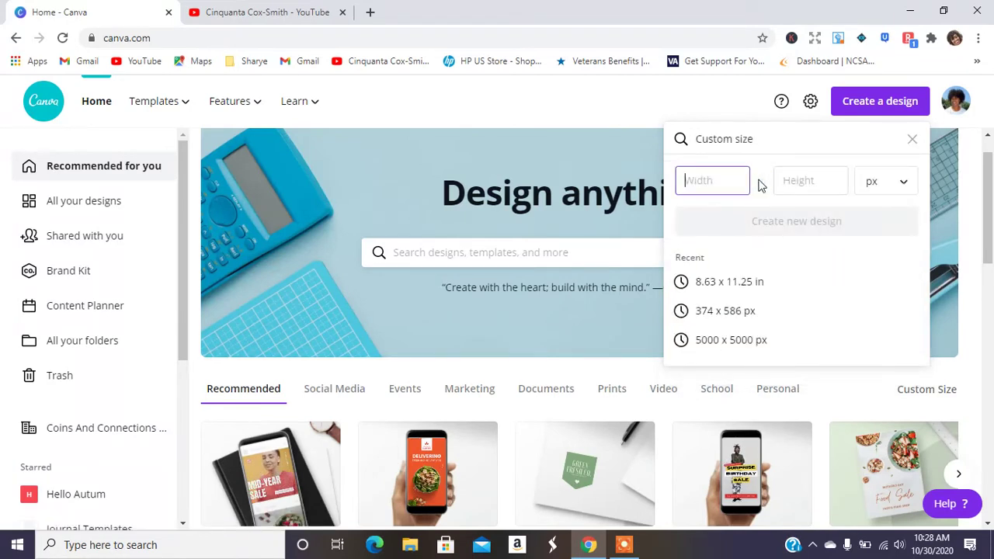
pyautogui.click(708, 285)
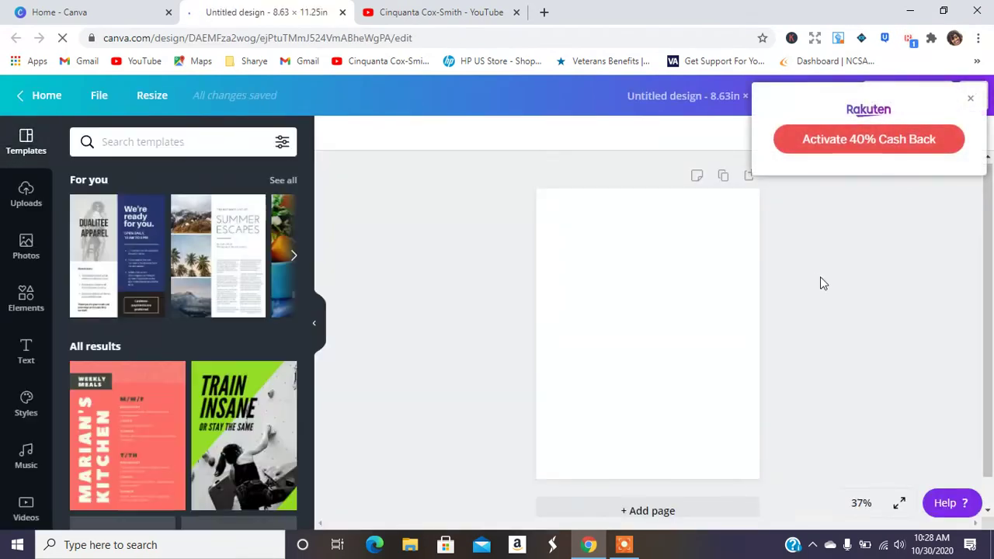
pyautogui.click(970, 98)
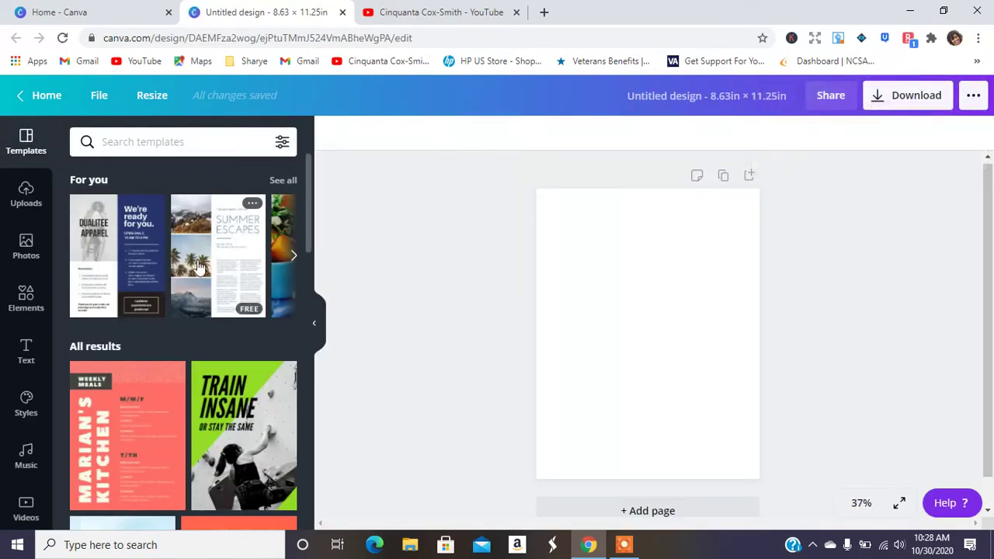
# - Add the "Happy holidays" font combination to the blank page
pyautogui.click(709, 317)
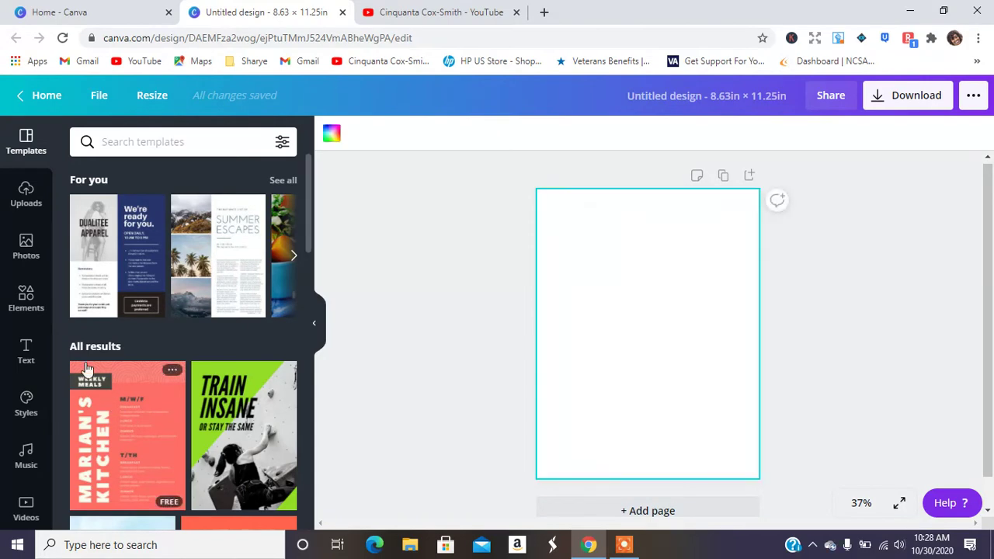
pyautogui.click(26, 351)
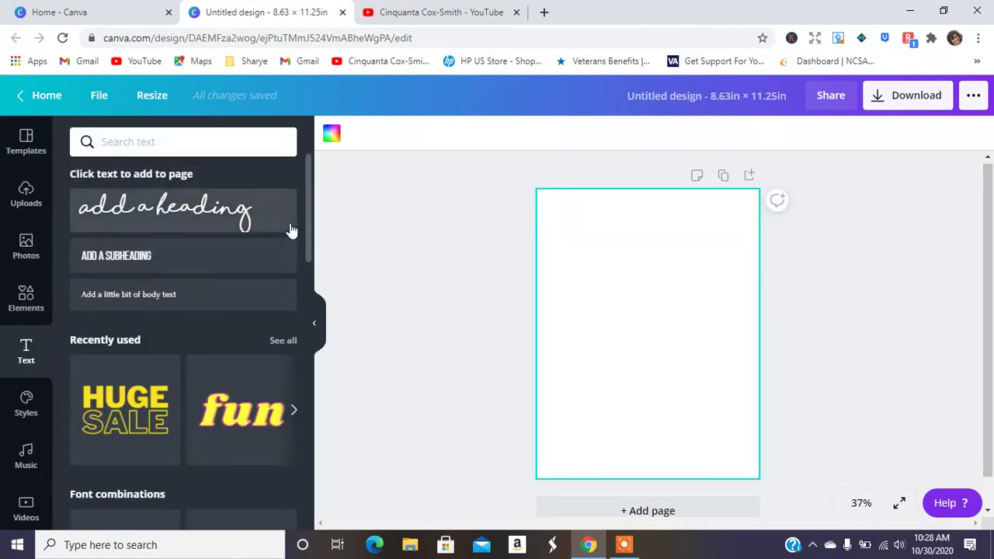
pyautogui.moveTo(307, 195); pyautogui.dragTo(323, 354)
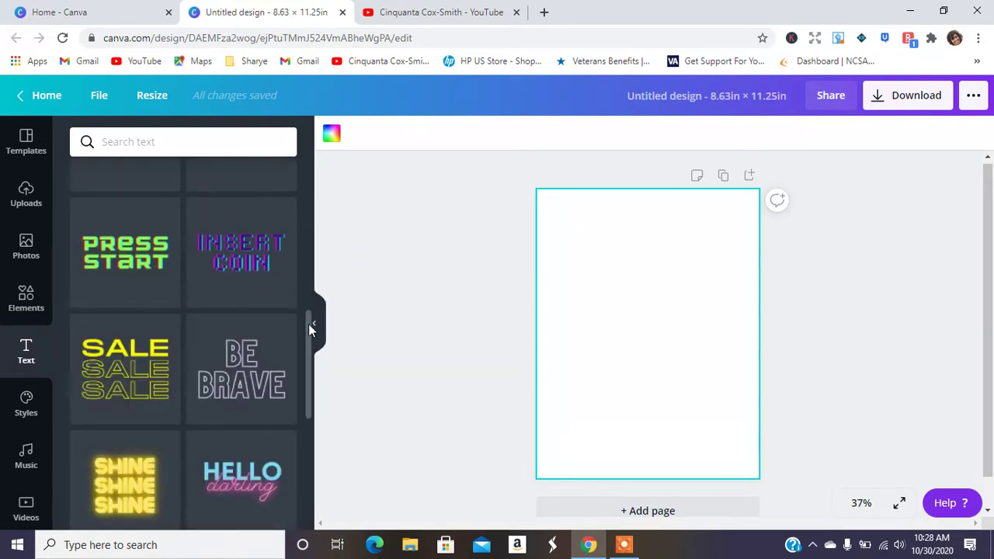
pyautogui.scroll(-7, 308, 324)
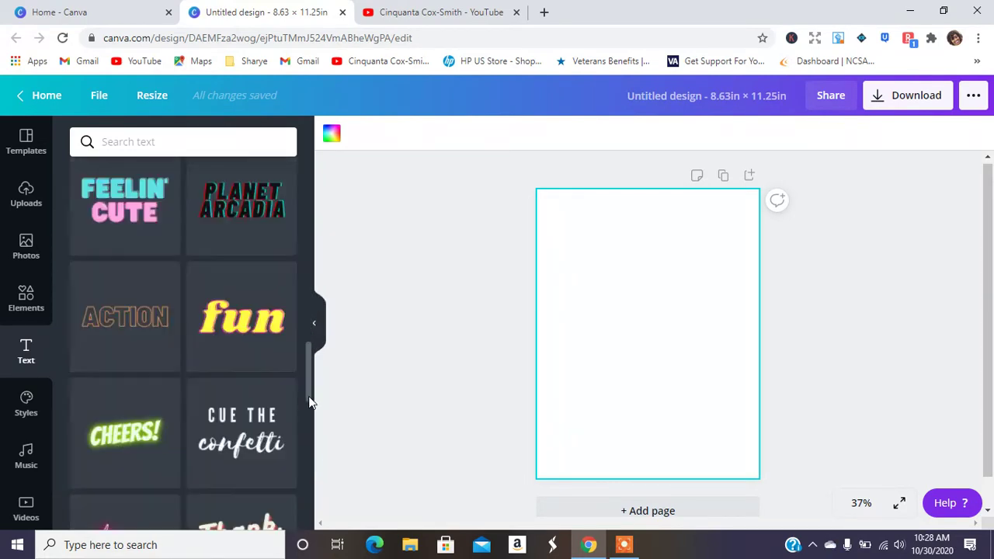
pyautogui.moveTo(308, 374); pyautogui.dragTo(308, 470)
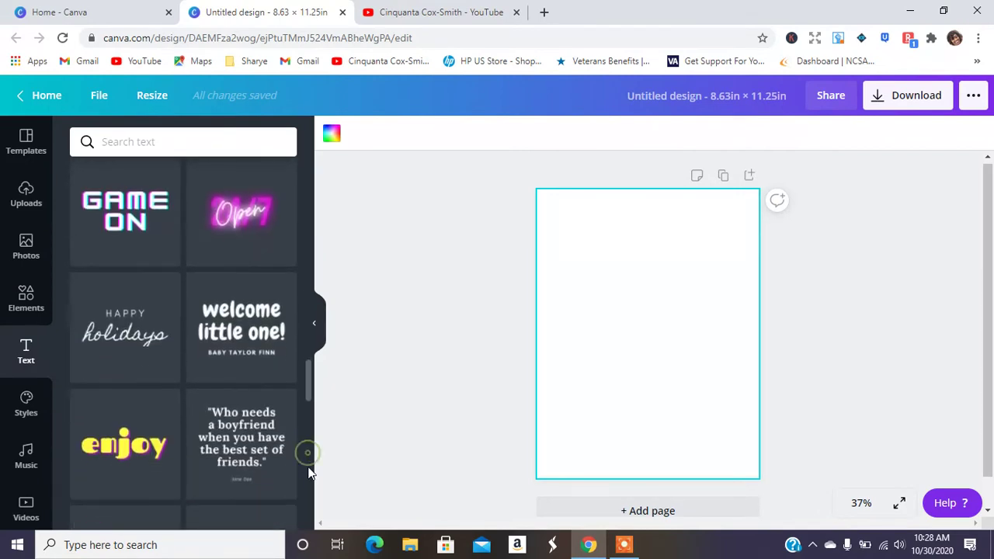
pyautogui.click(144, 364)
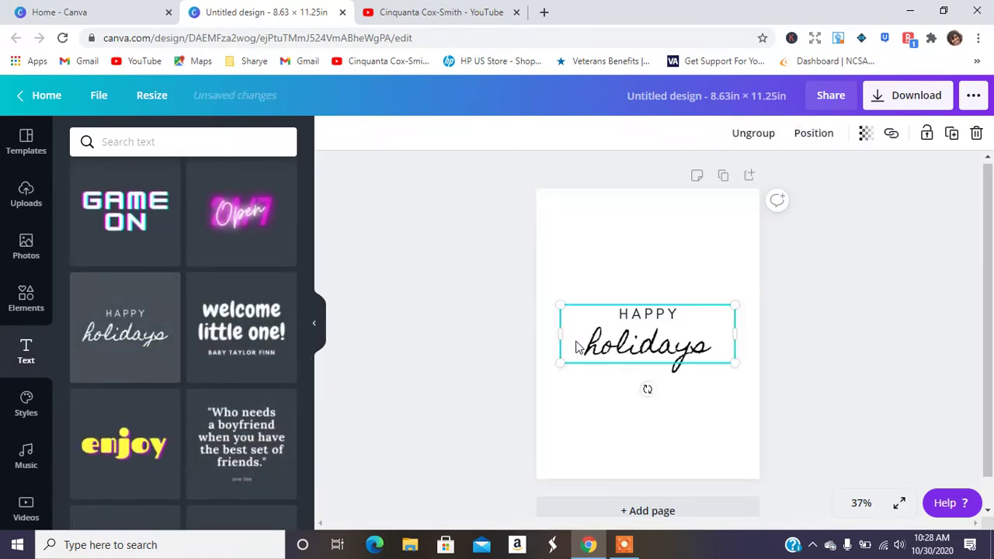
# - Replace the word "HAPPY" in the text group with "THIS BOOK"
pyautogui.click(656, 315)
pyautogui.moveTo(680, 314); pyautogui.dragTo(548, 313)
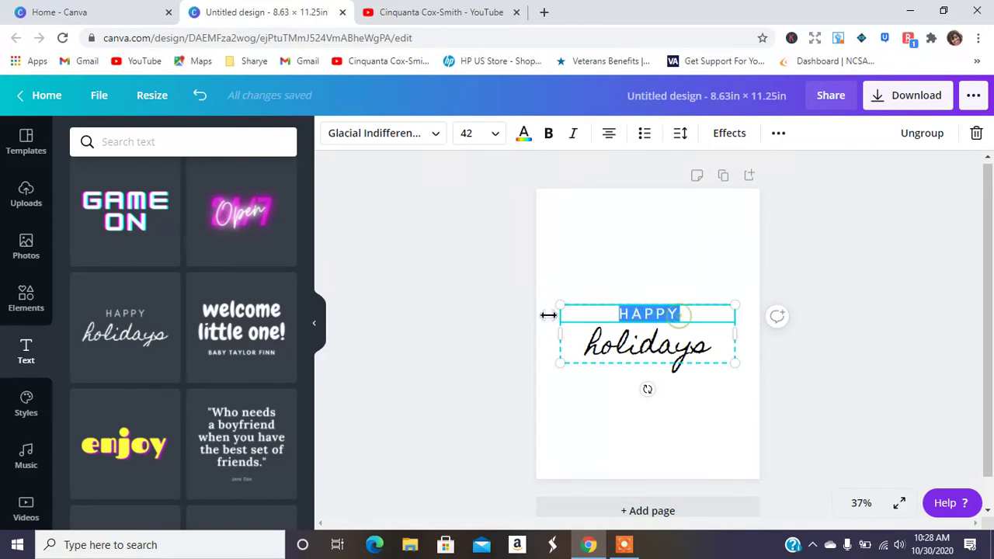
pyautogui.write('THIS BOOK')
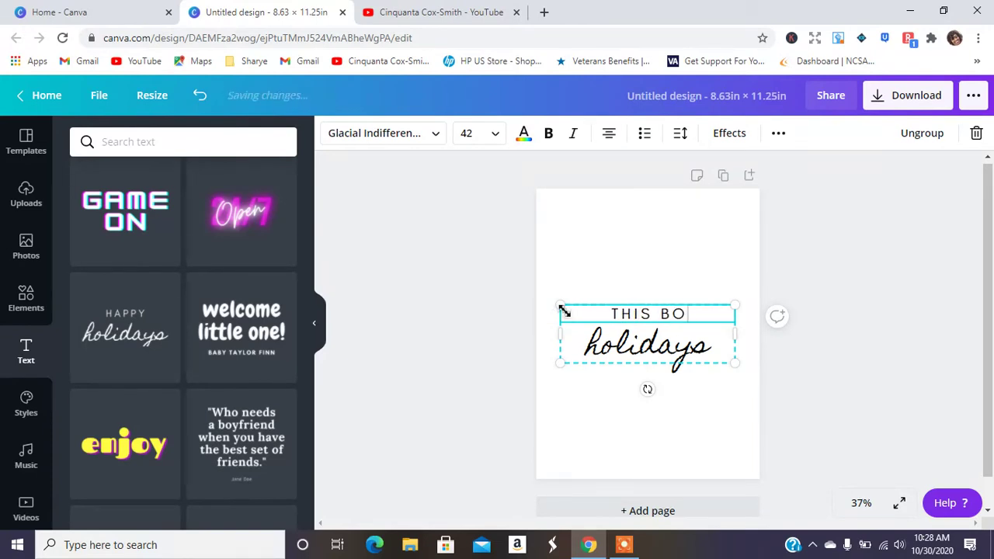
# - Move the text group higher on the page and replace "holidays" with "belongs to."
pyautogui.click(629, 351)
pyautogui.moveTo(630, 351); pyautogui.dragTo(623, 291)
pyautogui.click(625, 291)
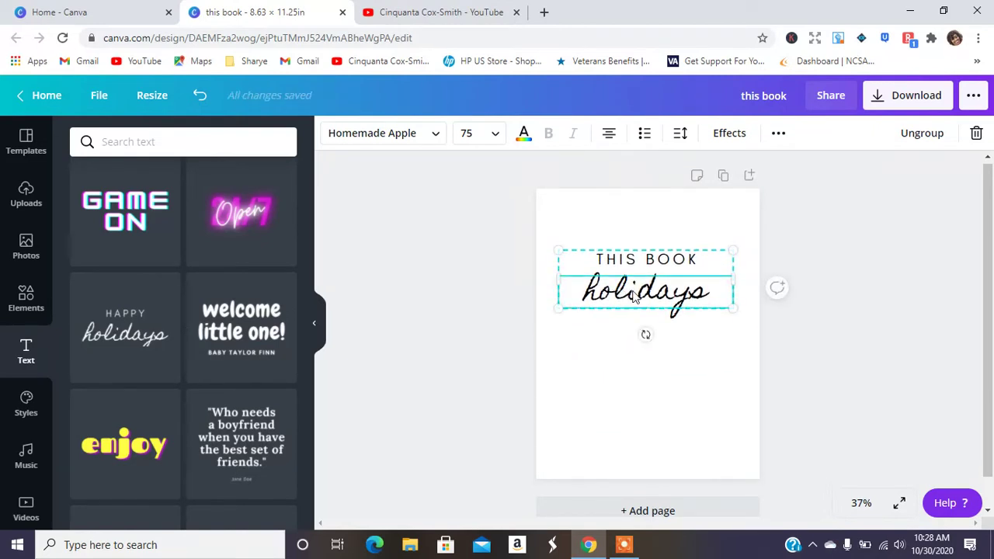
pyautogui.doubleClick(633, 290)
pyautogui.write('belong')
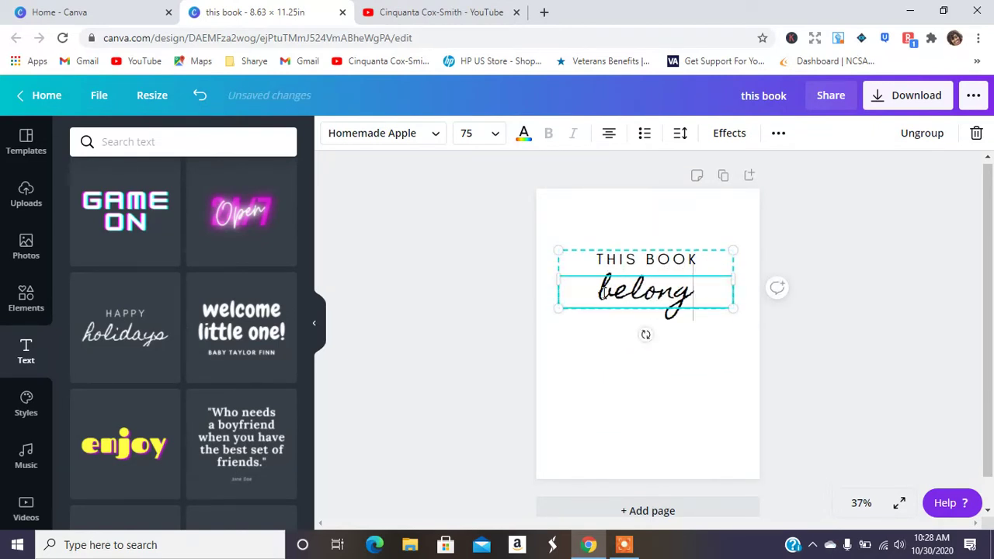
pyautogui.write('s to.')
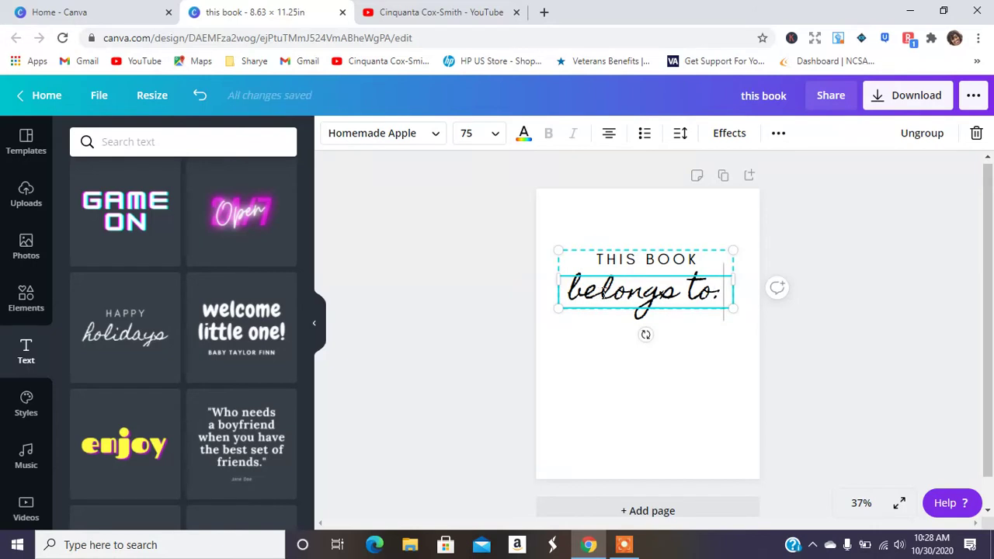
# - Set the font size of the "belongs to." line to 48
pyautogui.moveTo(730, 290); pyautogui.dragTo(569, 290)
pyautogui.click(494, 137)
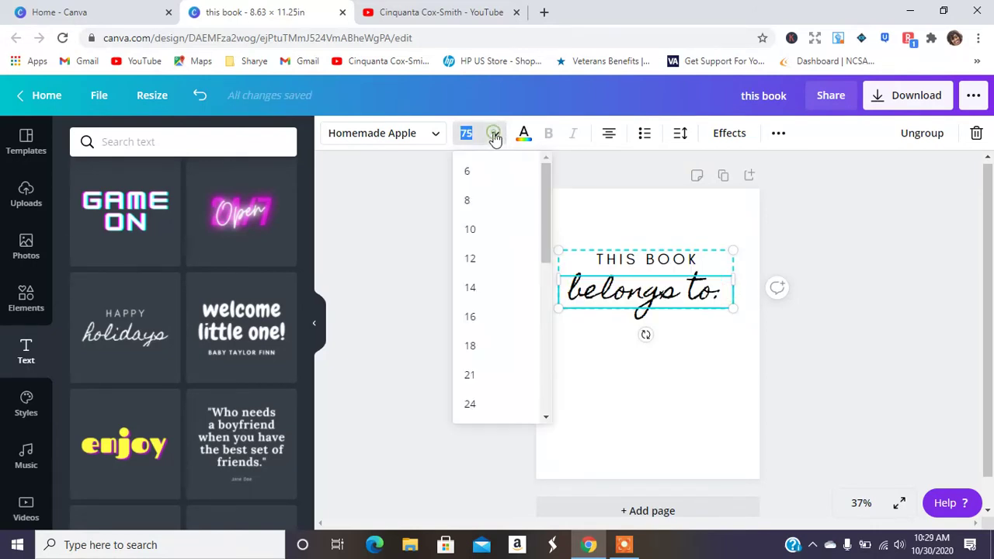
pyautogui.scroll(-3, 542, 384)
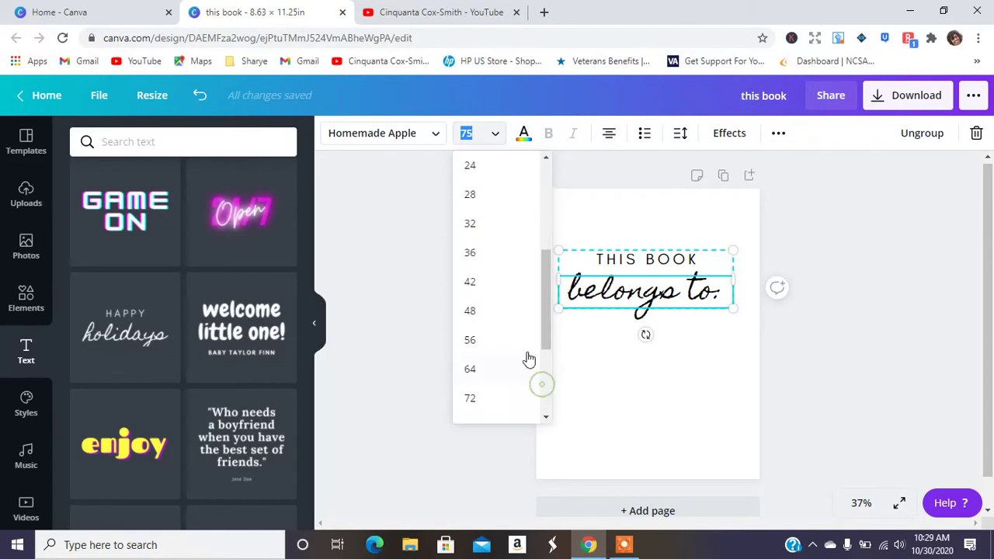
pyautogui.click(497, 307)
pyautogui.click(499, 304)
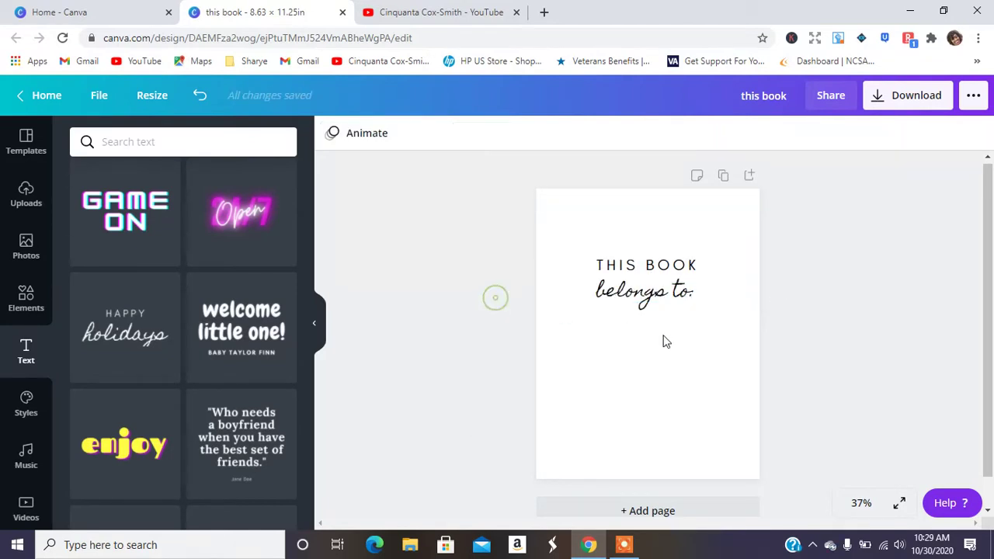
# - Add a name line of underscores beneath "belongs to." and centre the text group horizontally on the page
pyautogui.click(26, 295)
pyautogui.click(661, 303)
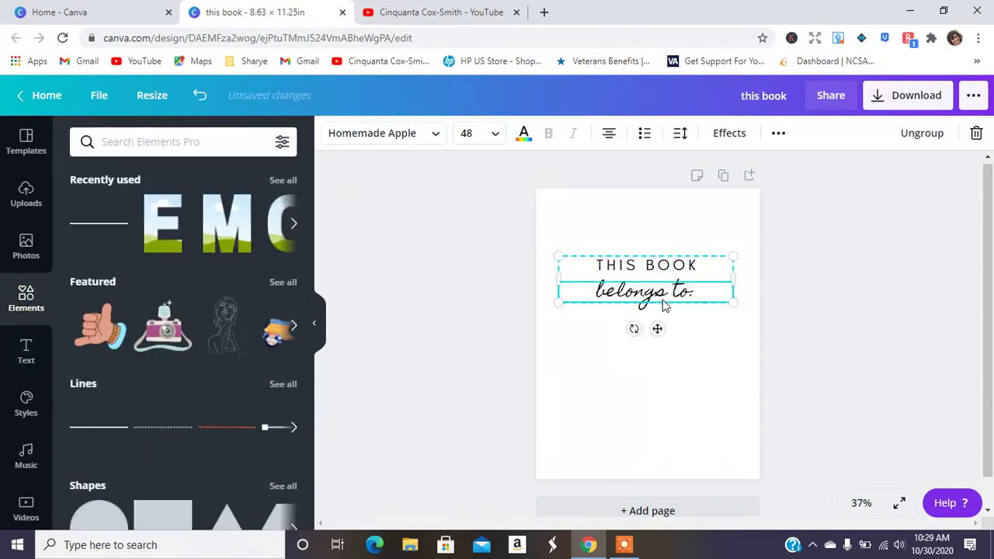
pyautogui.click(705, 295)
pyautogui.press('Return')
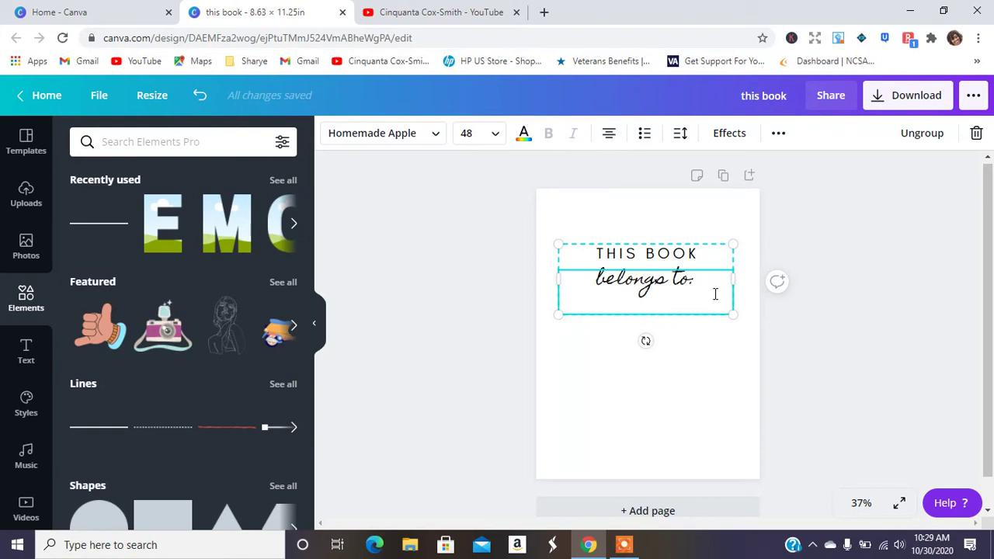
pyautogui.write('____________')
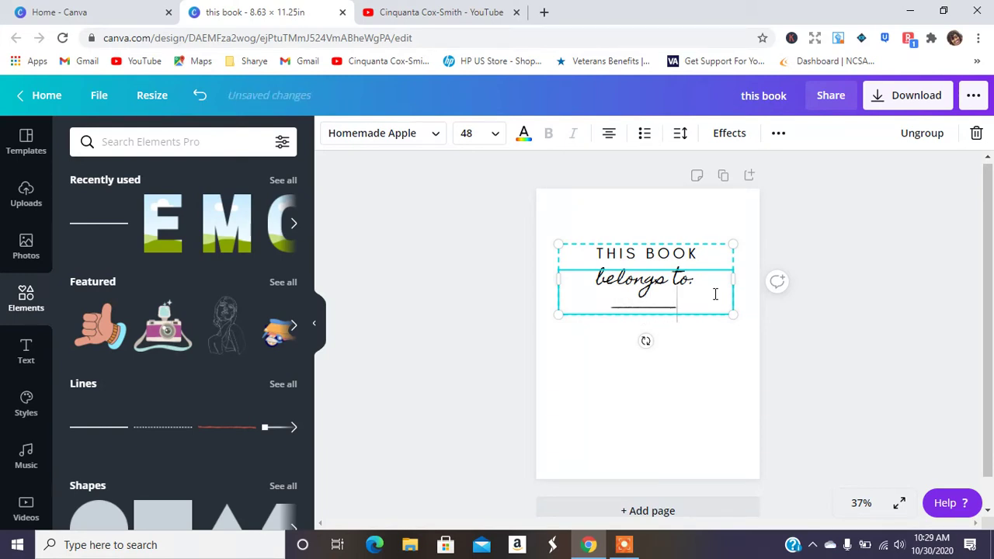
pyautogui.click(690, 402)
pyautogui.moveTo(678, 300); pyautogui.dragTo(679, 313)
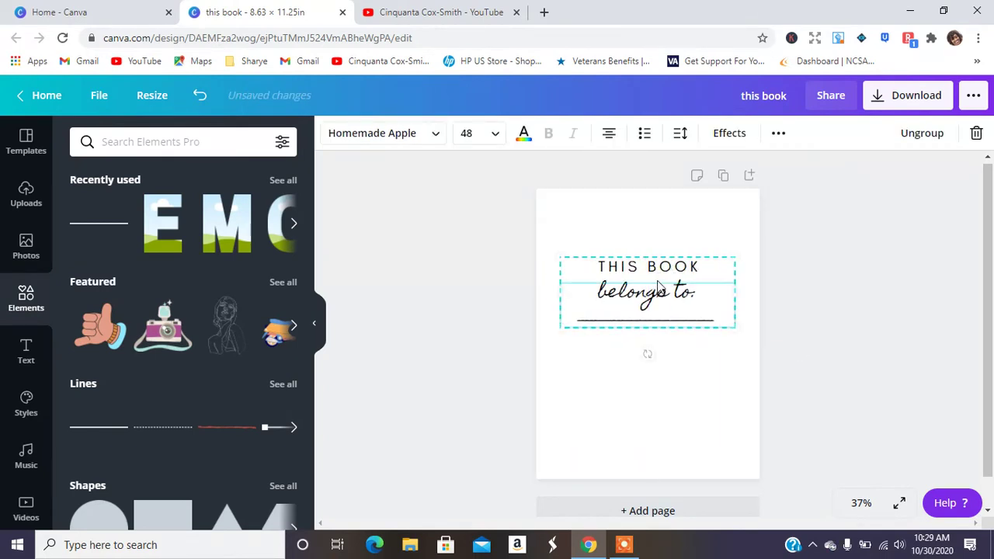
# - Duplicate the "This book belongs to" page and select the text group on the copy for deletion
pyautogui.click(724, 175)
pyautogui.click(685, 309)
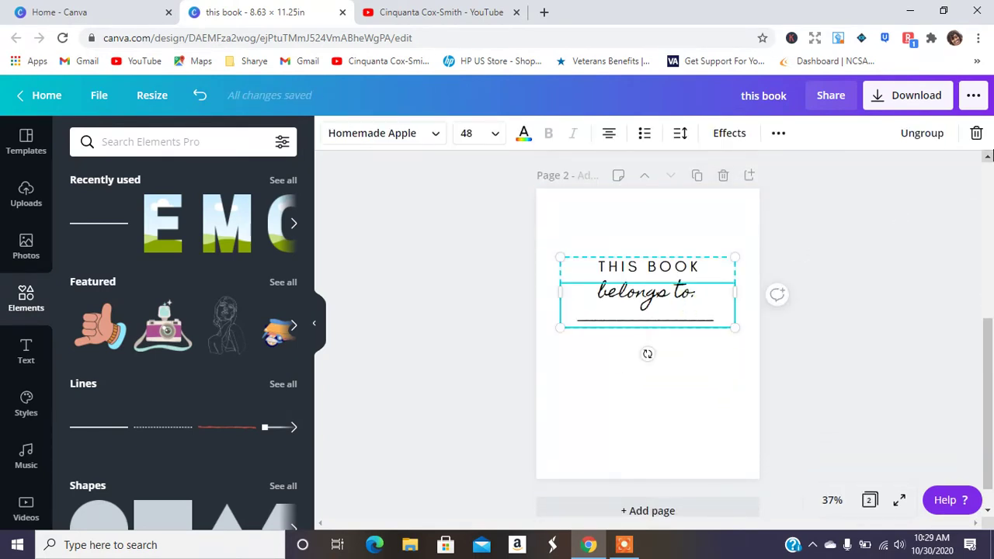
pyautogui.click(977, 135)
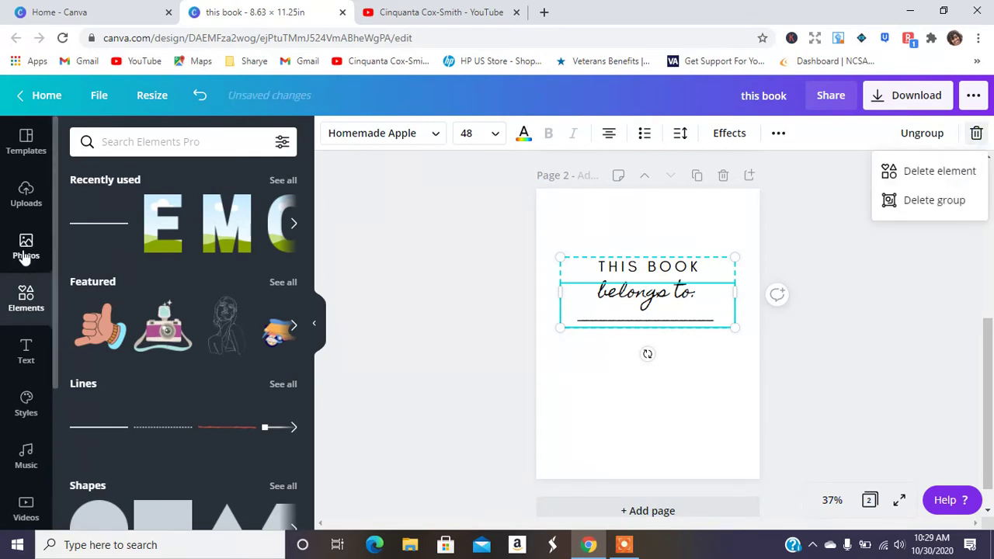
# - Open the full Shapes collection in the elements library and find the outlined squares
pyautogui.scroll(-5, 308, 198)
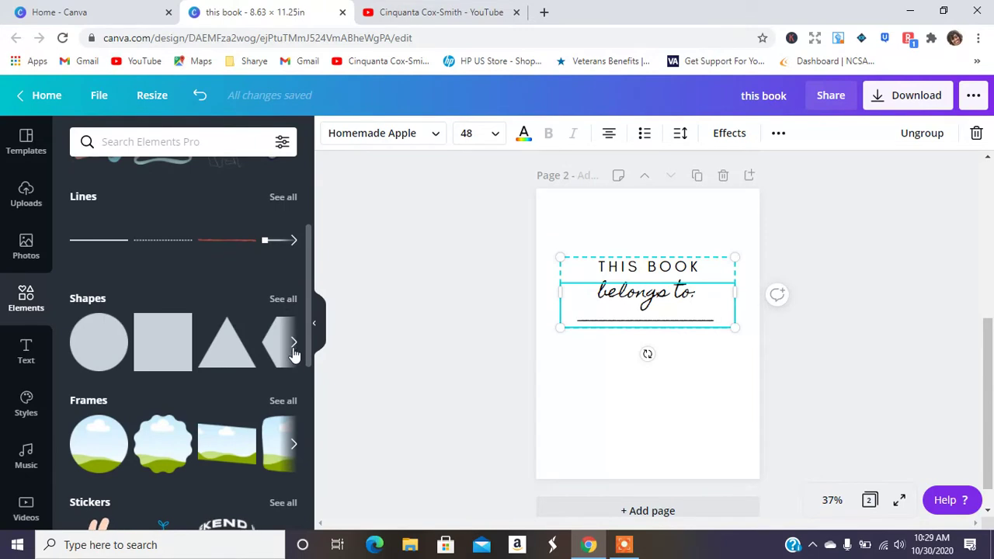
pyautogui.moveTo(307, 258)
pyautogui.mouseDown()
pyautogui.moveTo(311, 292)
pyautogui.moveTo(306, 255)
pyautogui.mouseUp()
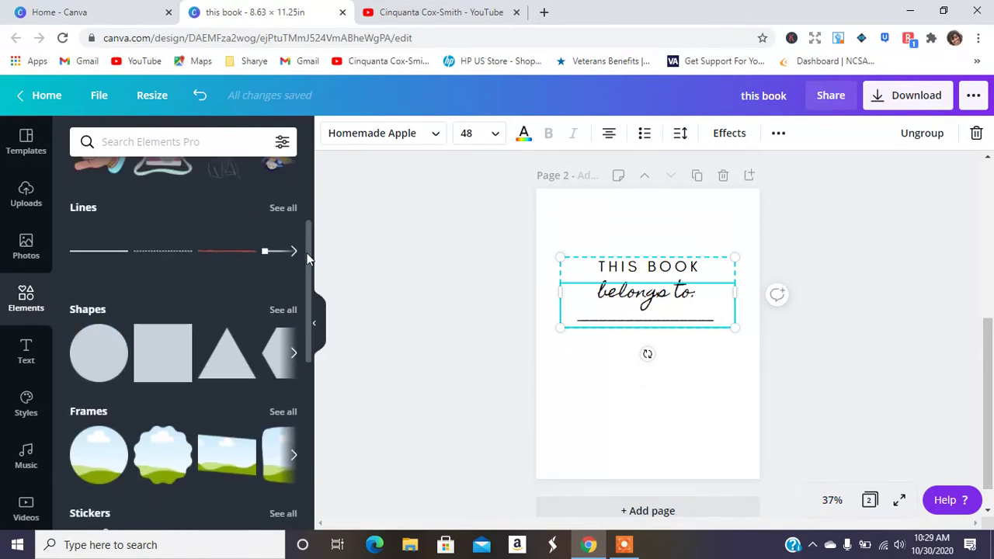
pyautogui.click(294, 354)
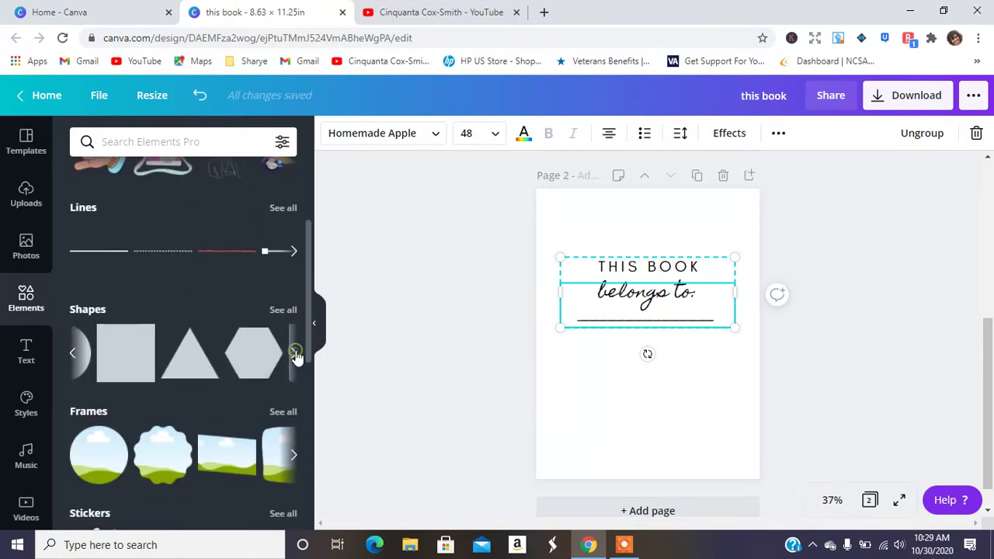
pyautogui.click(284, 310)
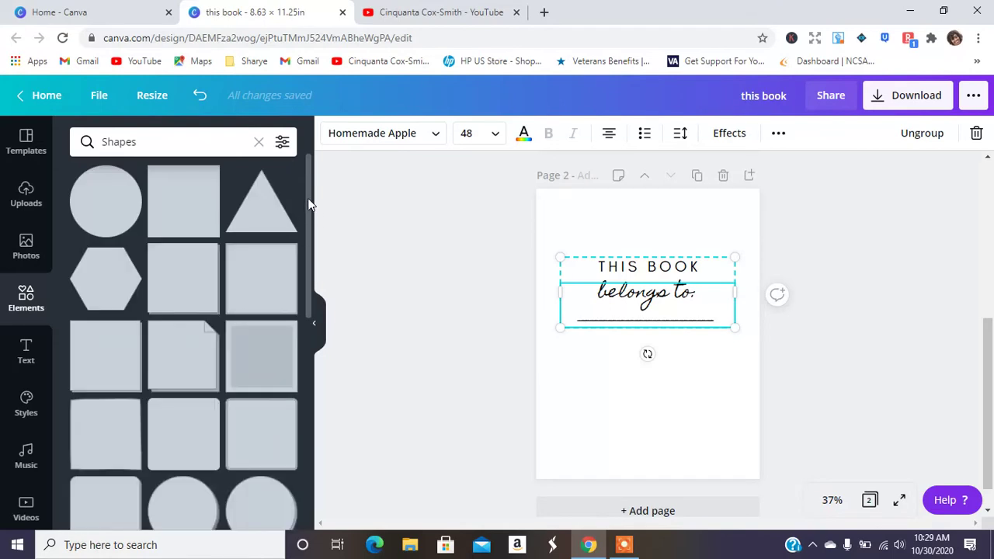
pyautogui.moveTo(308, 198); pyautogui.dragTo(260, 344)
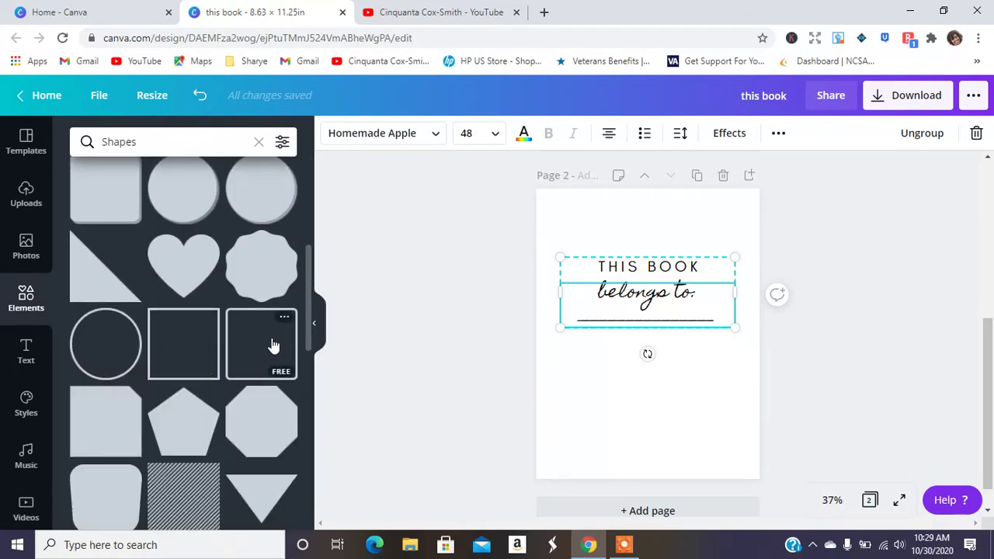
# - Delete both text elements, "belongs to." with its name line and "THIS BOOK", from page 2
pyautogui.click(975, 133)
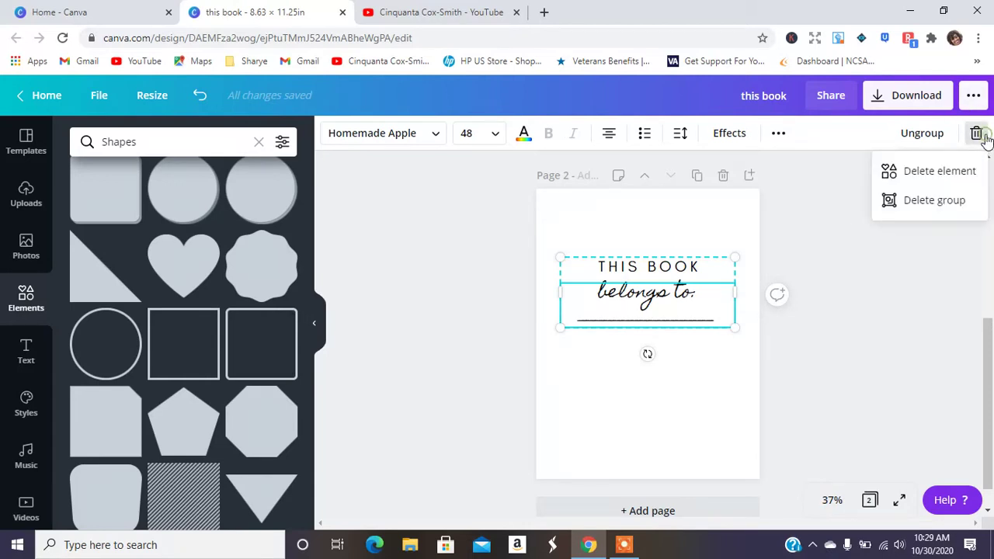
pyautogui.click(908, 177)
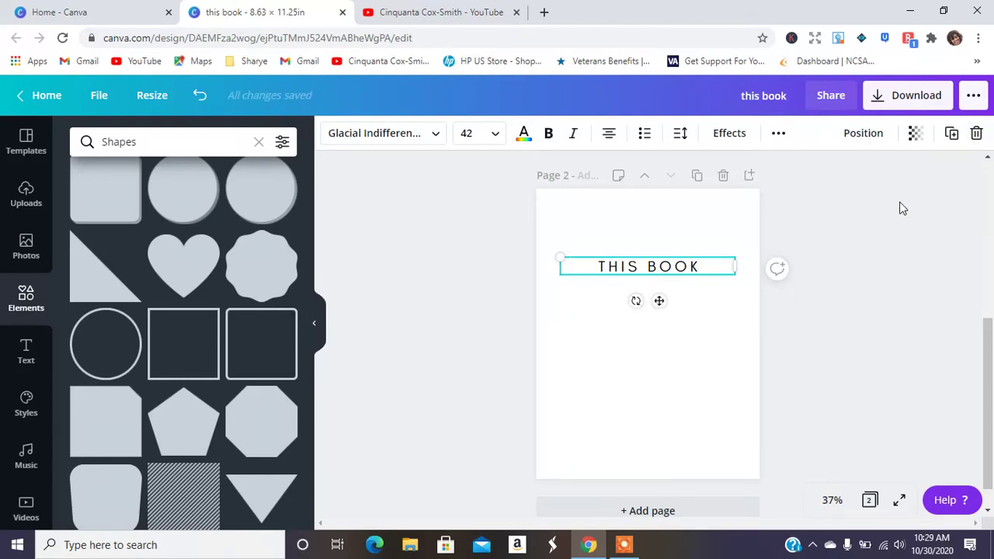
pyautogui.click(977, 134)
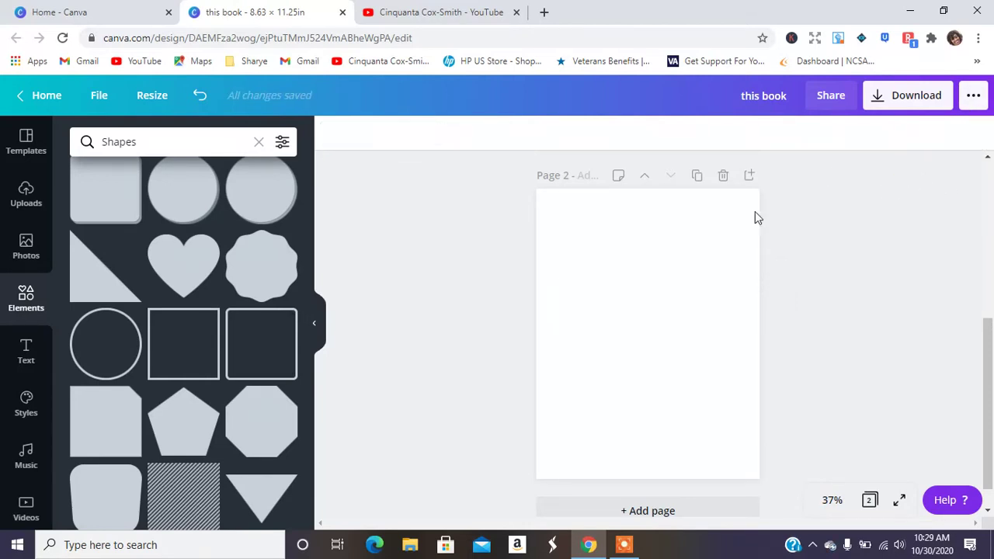
# - Place the outlined square with rounded corners on page 2 and colour it black
pyautogui.click(286, 362)
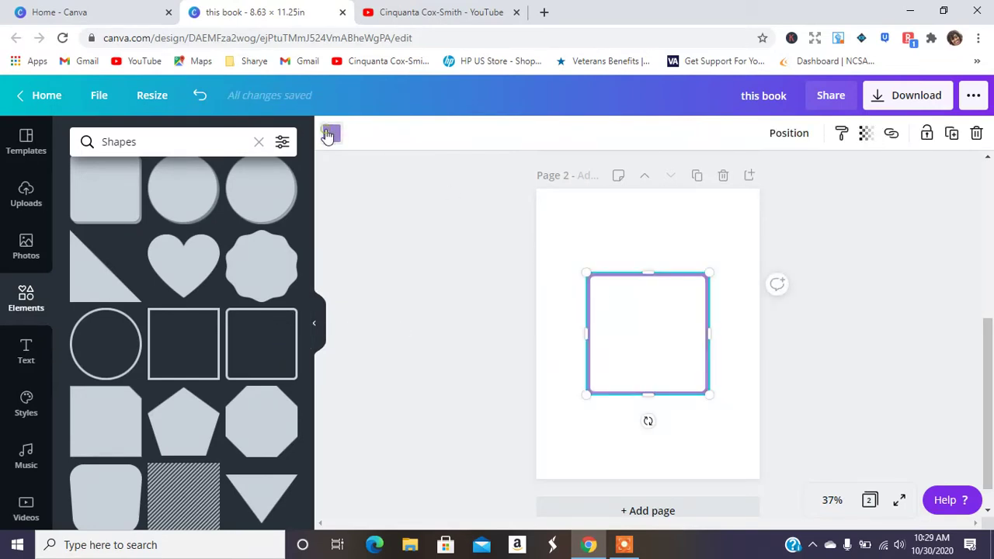
pyautogui.click(330, 133)
pyautogui.click(84, 278)
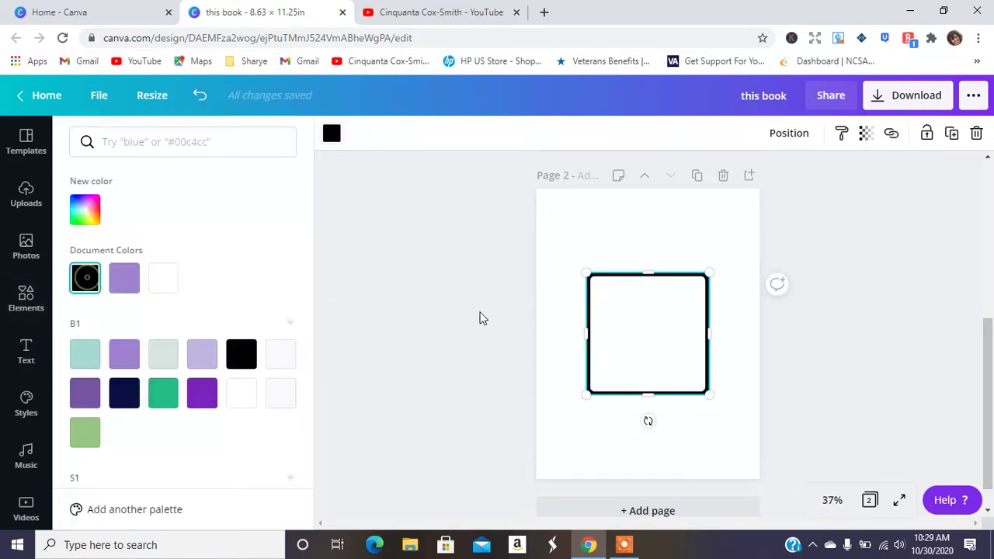
pyautogui.click(163, 364)
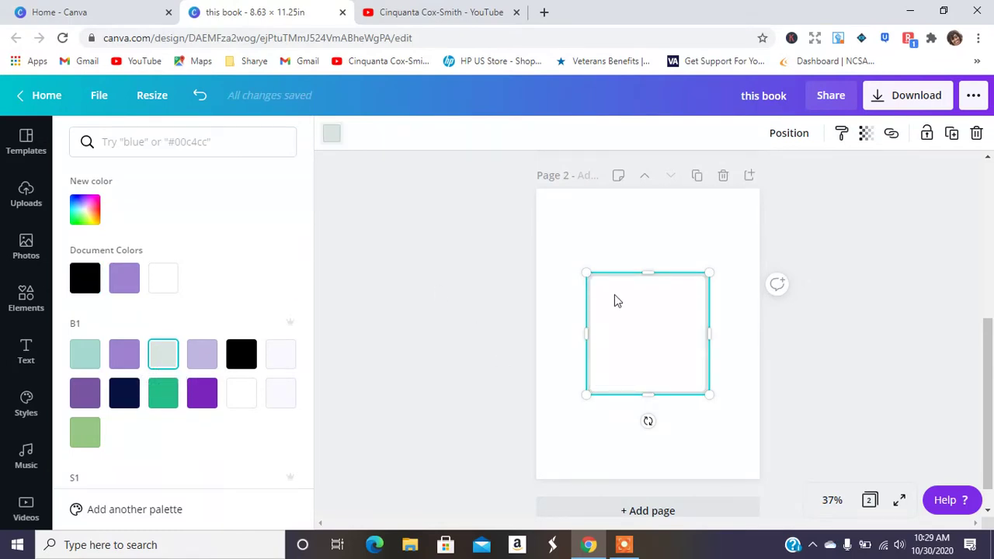
pyautogui.click(77, 281)
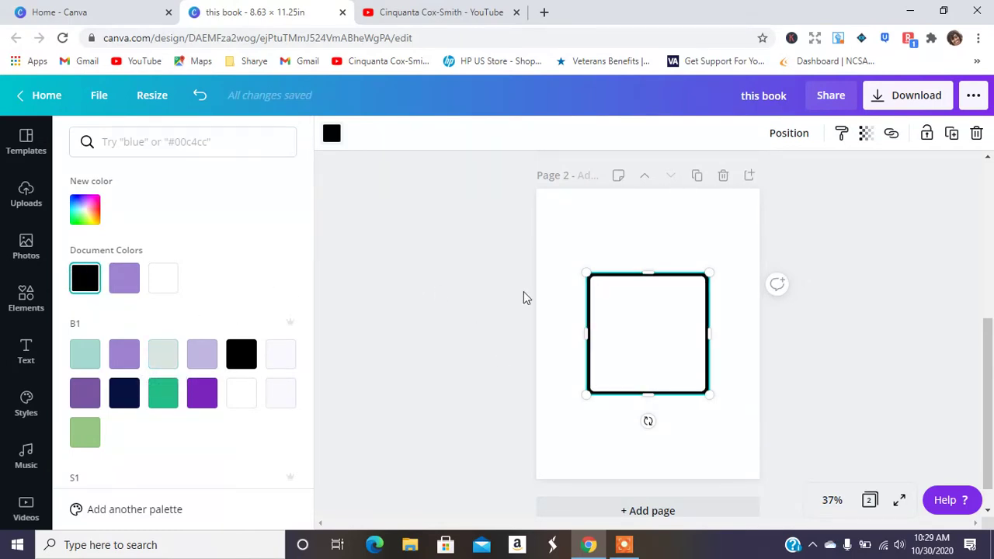
# - Stretch the rounded frame into a border around page 2 with narrow, even margins, centre it on the page and deselect it
pyautogui.moveTo(577, 257); pyautogui.dragTo(554, 211)
pyautogui.moveTo(708, 395); pyautogui.dragTo(734, 449)
pyautogui.moveTo(650, 438); pyautogui.dragTo(653, 470)
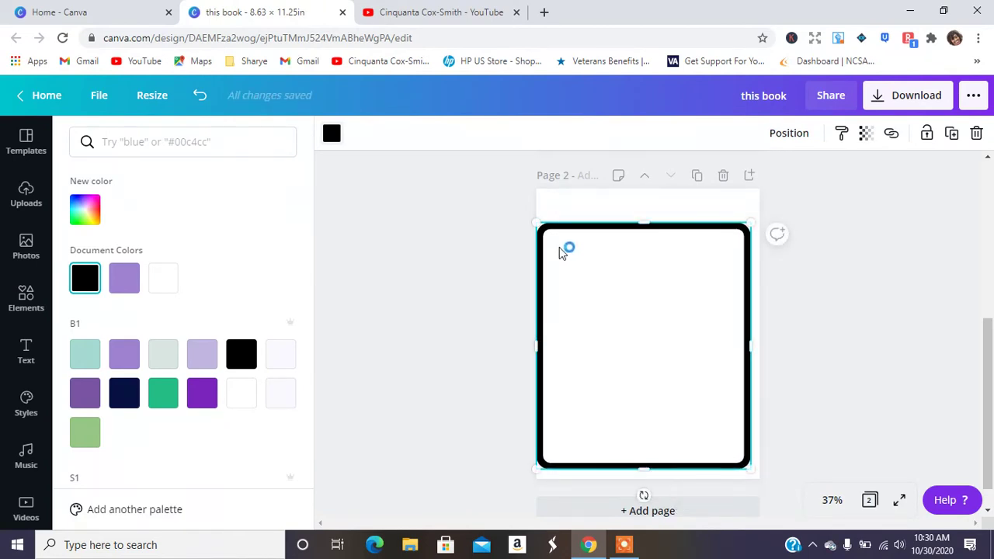
pyautogui.moveTo(535, 224); pyautogui.dragTo(544, 230)
pyautogui.moveTo(652, 228); pyautogui.dragTo(649, 199)
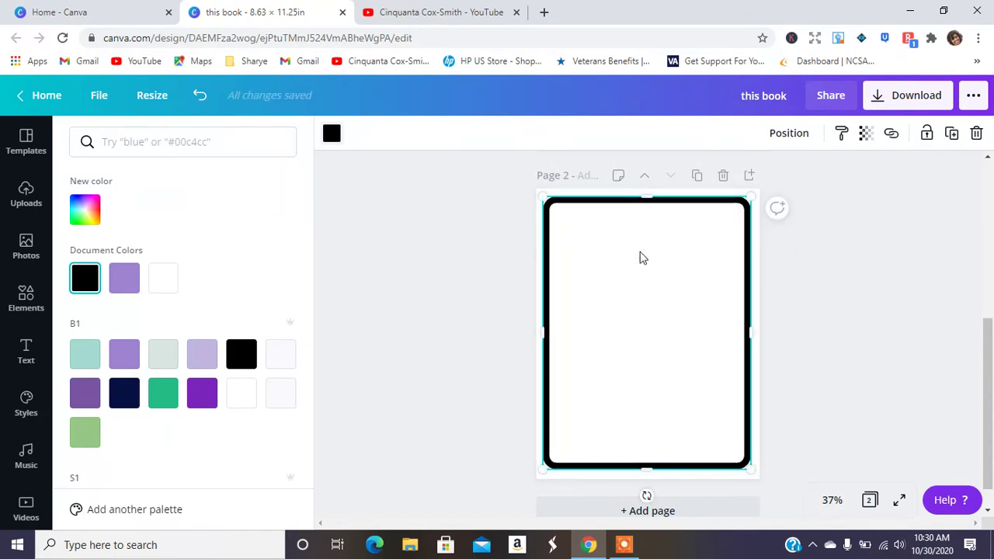
pyautogui.moveTo(641, 258); pyautogui.dragTo(645, 258)
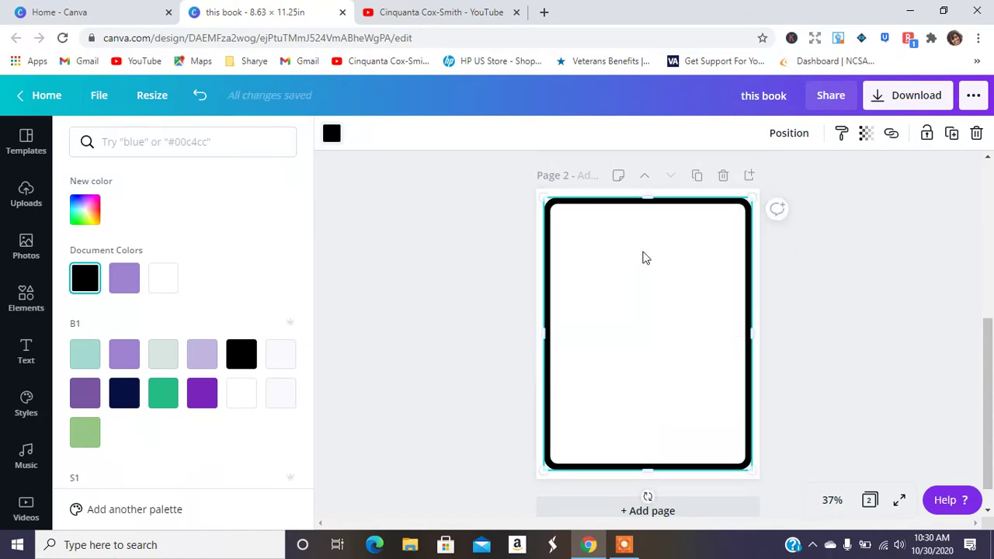
pyautogui.press('Escape')
pyautogui.click(849, 326)
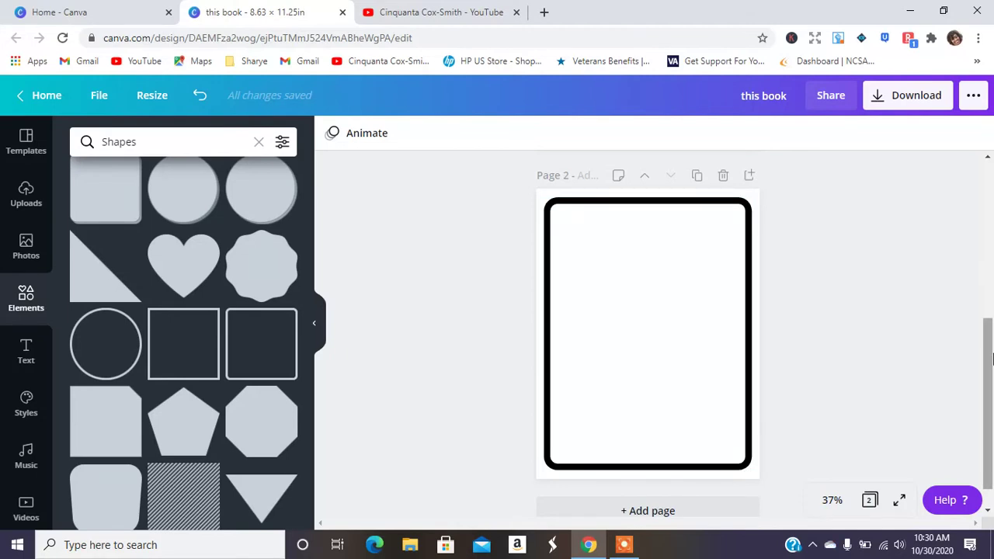
# - Add a third page, place the sharp-cornered outlined square on it and colour it black
pyautogui.scroll(-1, 988, 404)
pyautogui.click(668, 483)
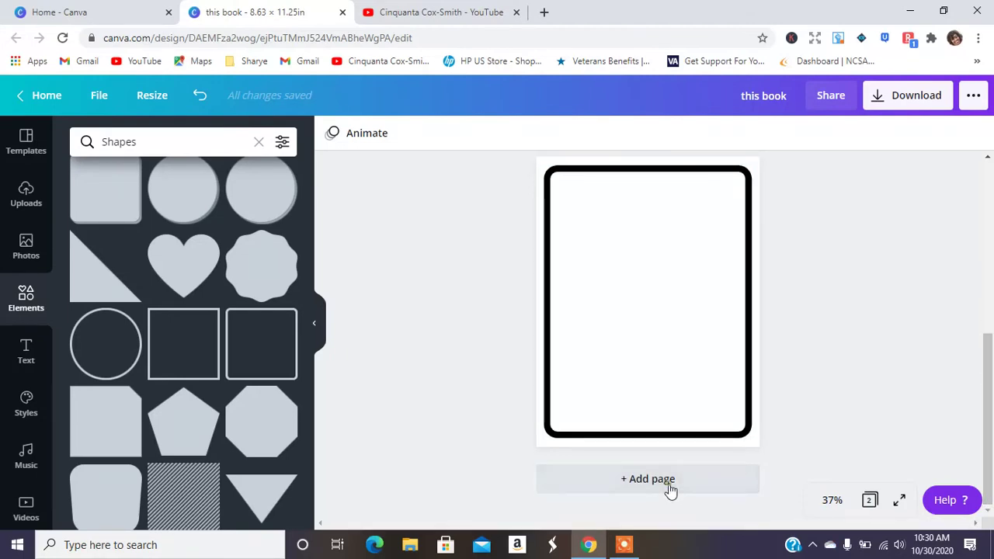
pyautogui.click(171, 346)
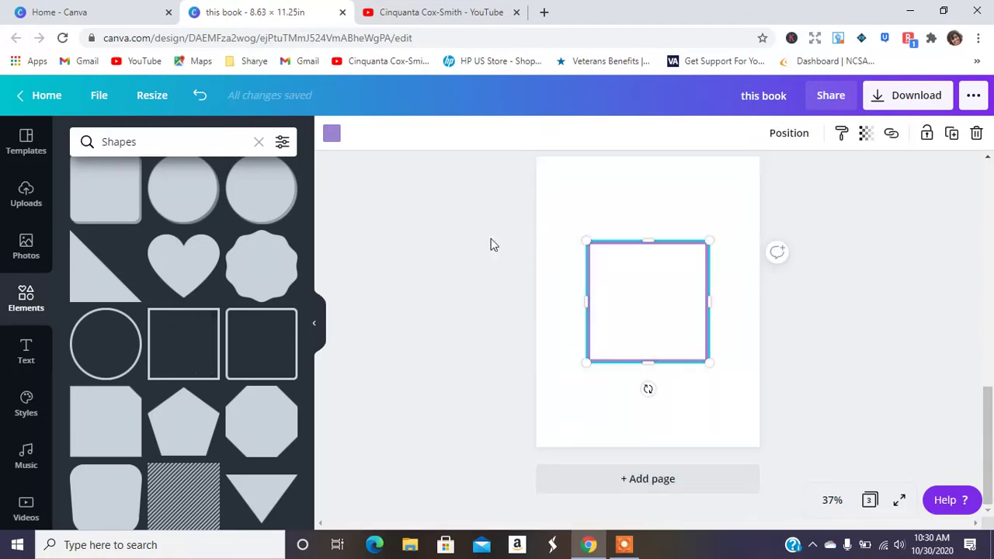
pyautogui.click(334, 136)
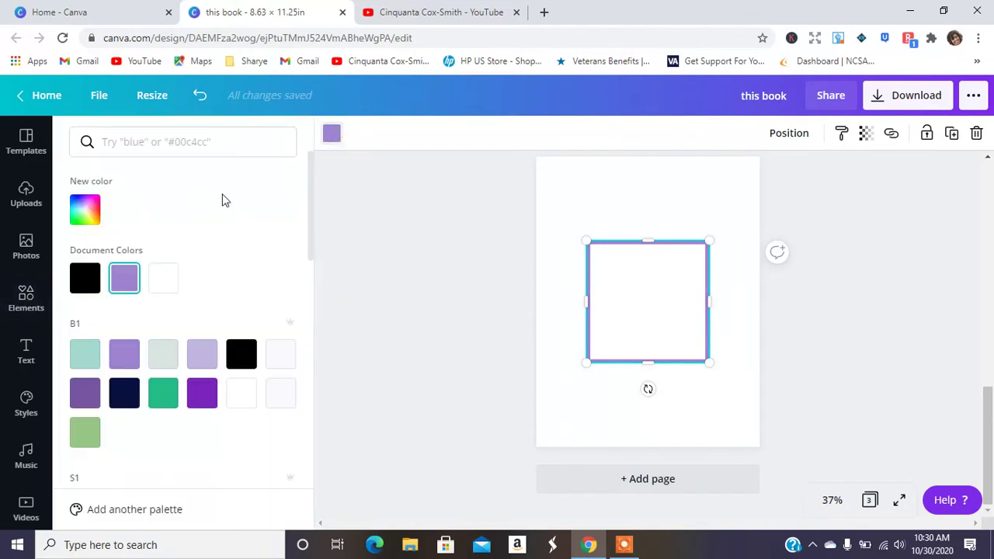
pyautogui.click(84, 278)
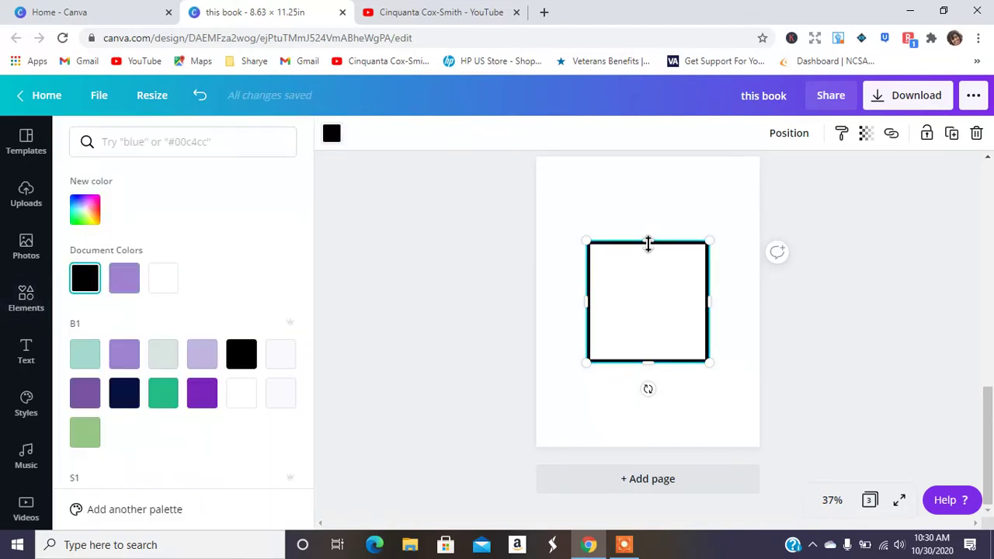
# - Stretch the square outline on all four sides into a border near page 3's edges, centre it and deselect it
pyautogui.moveTo(647, 243); pyautogui.dragTo(650, 166)
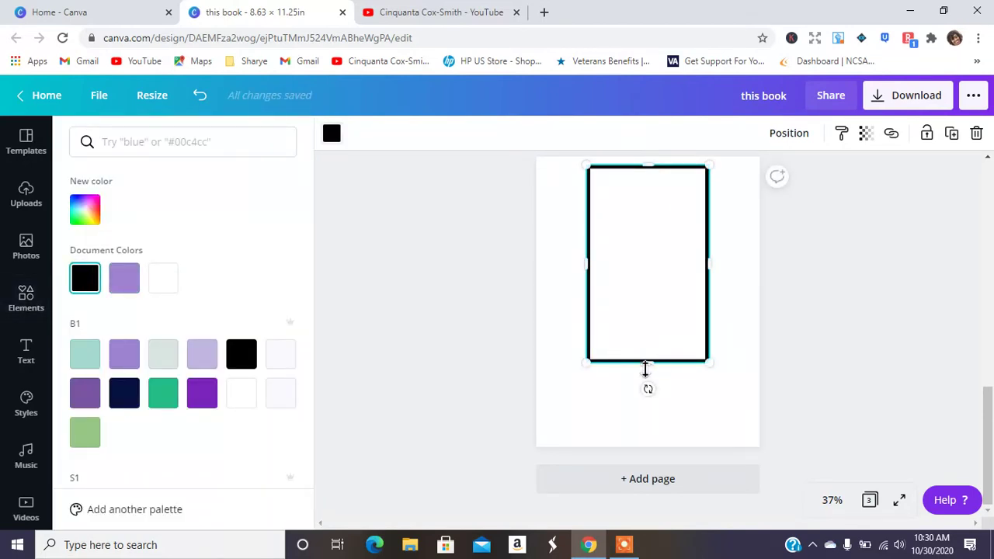
pyautogui.moveTo(649, 425); pyautogui.dragTo(647, 440)
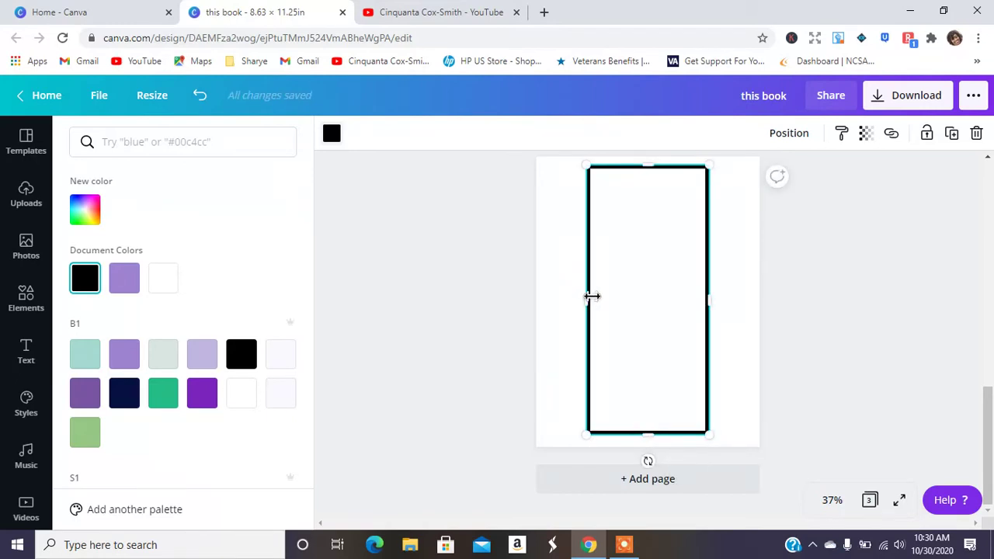
pyautogui.moveTo(591, 296); pyautogui.dragTo(548, 296)
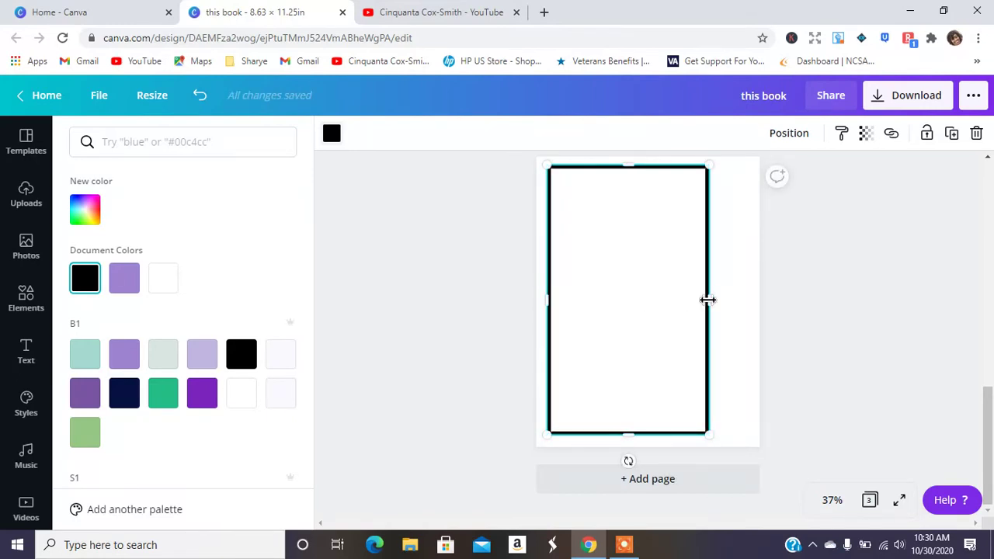
pyautogui.moveTo(726, 301); pyautogui.dragTo(750, 302)
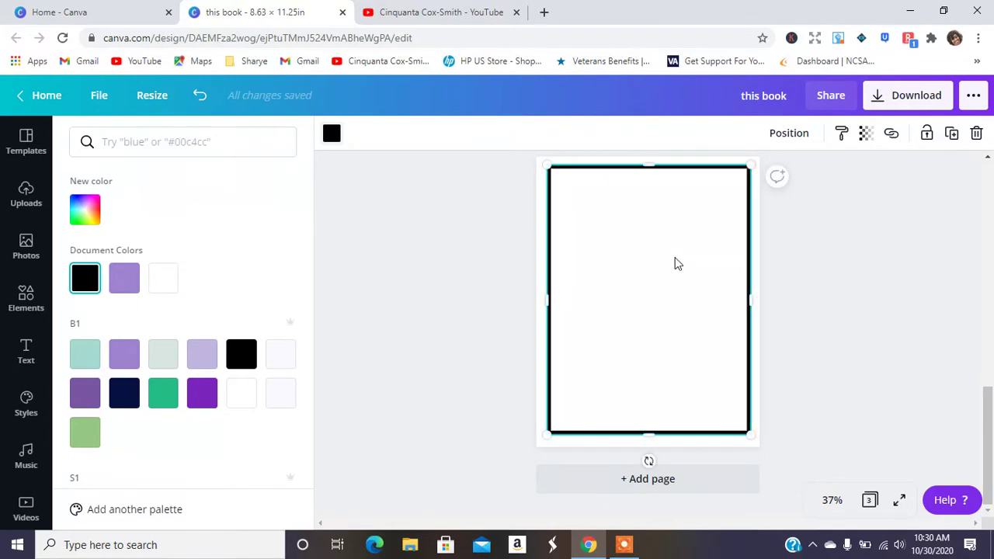
pyautogui.moveTo(676, 261); pyautogui.dragTo(675, 261)
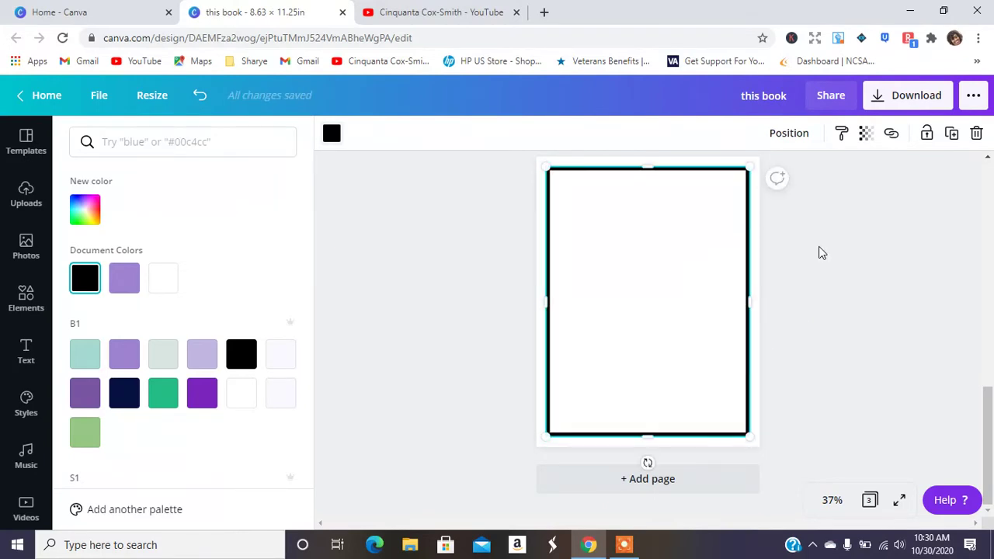
pyautogui.click(819, 249)
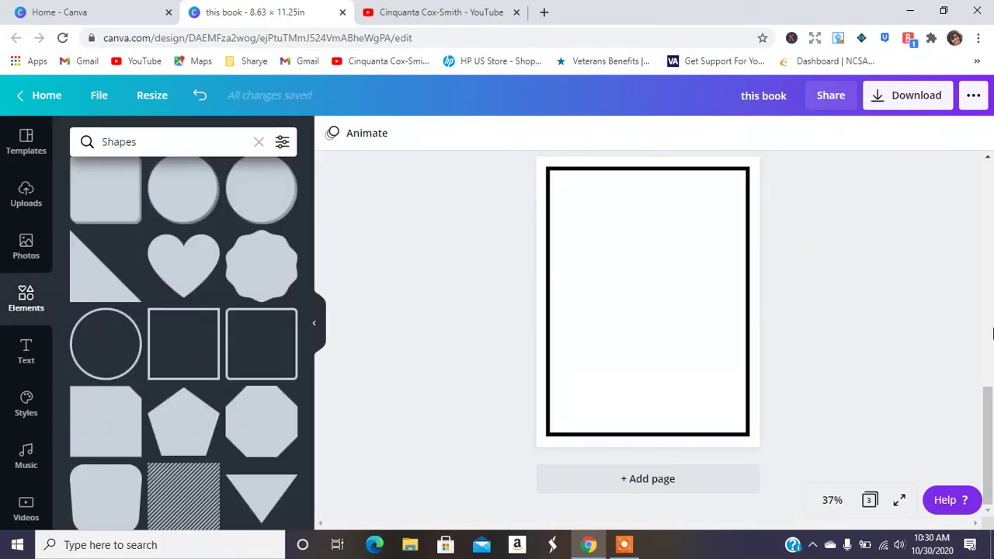
# - Add a fourth page and place the thin-lined upright rectangle frame from the Shapes collection on it
pyautogui.click(681, 480)
pyautogui.moveTo(310, 302); pyautogui.dragTo(311, 433)
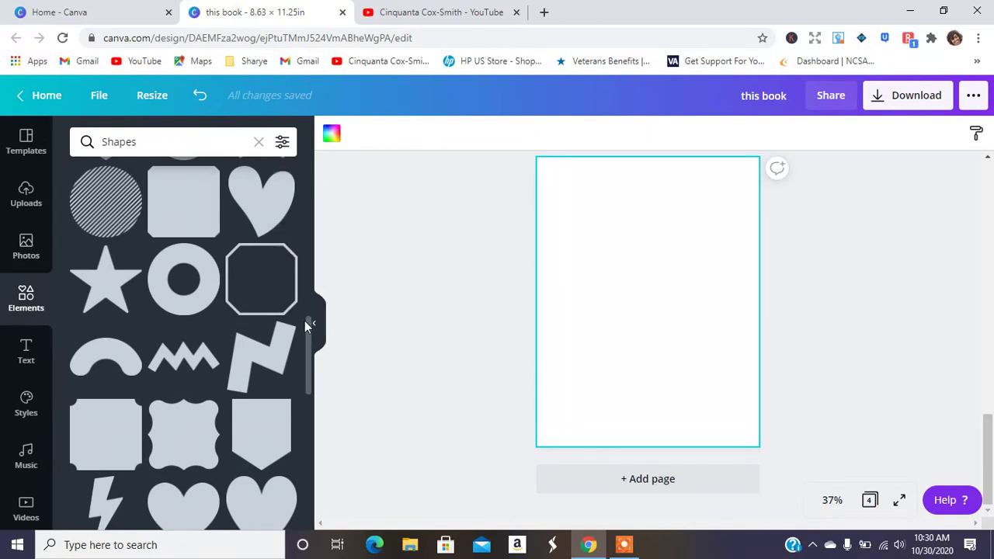
pyautogui.moveTo(309, 332); pyautogui.dragTo(321, 410)
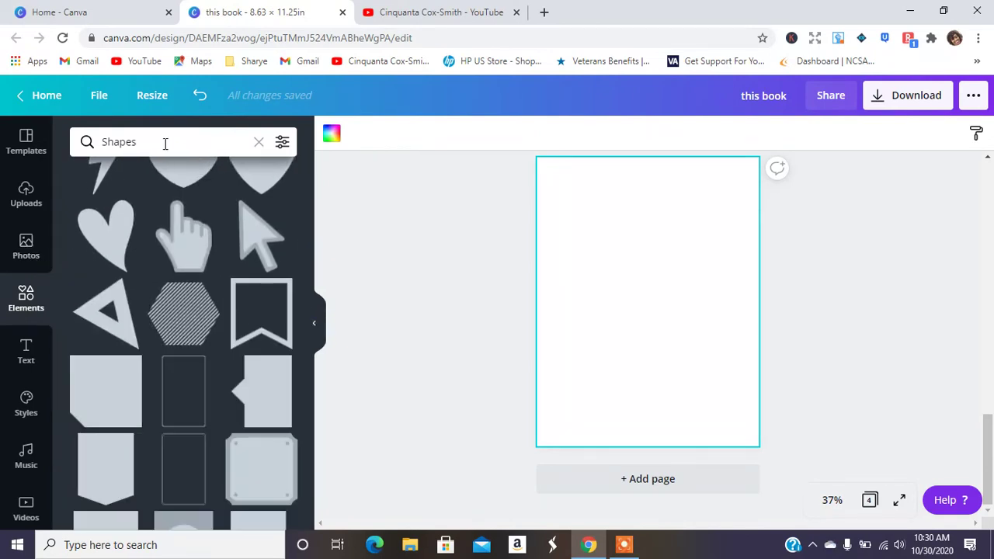
pyautogui.click(184, 399)
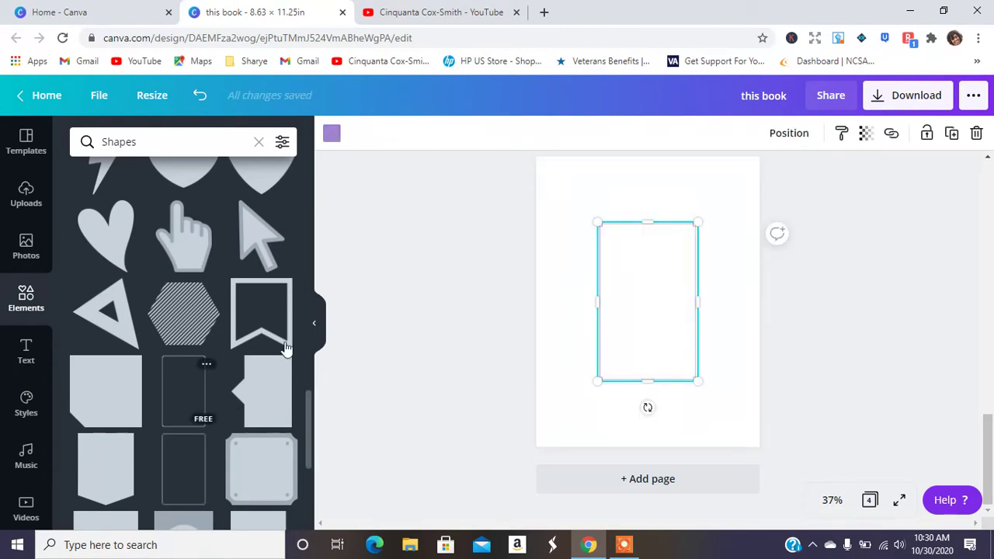
# - Colour the thin-lined frame on page 4 black and enlarge it slightly from its lower-left corner
pyautogui.click(334, 134)
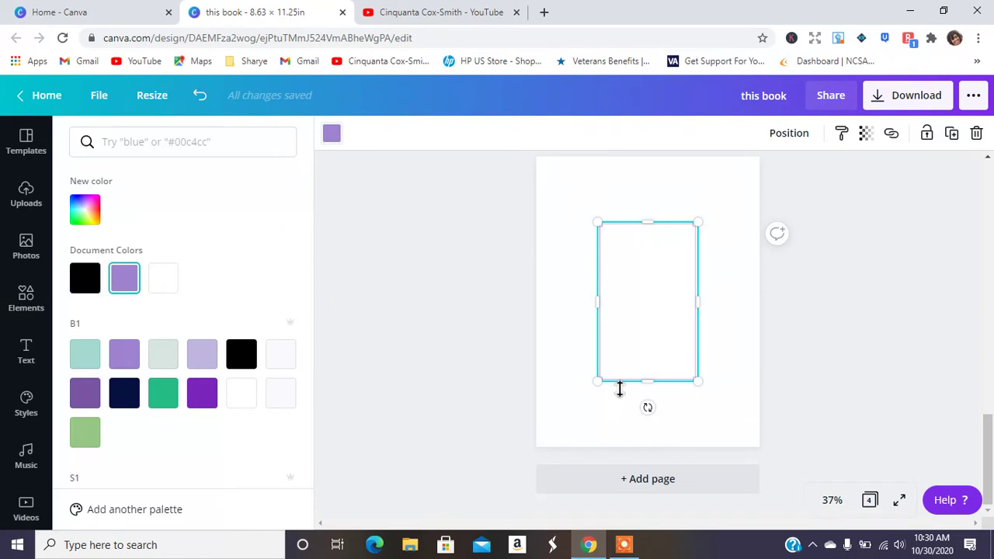
pyautogui.moveTo(601, 384); pyautogui.dragTo(582, 406)
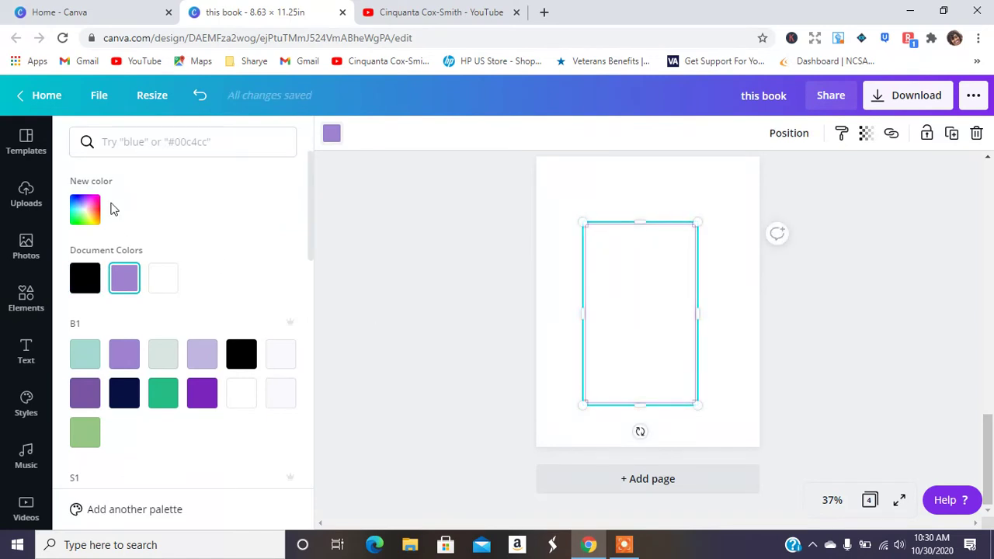
pyautogui.click(84, 278)
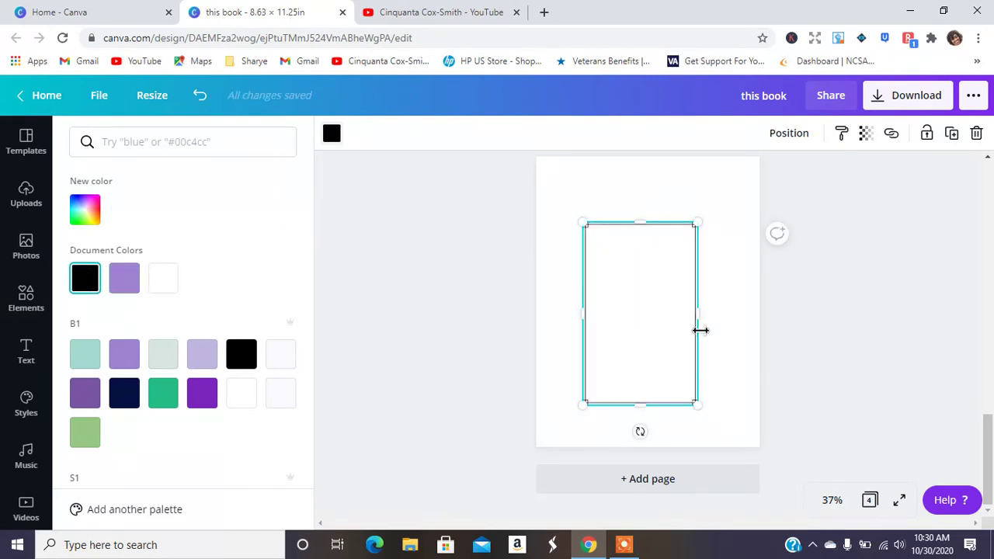
# - Stretch the frame on all four sides into a border near page 4's edges, centre it and deselect it
pyautogui.moveTo(698, 322); pyautogui.dragTo(754, 321)
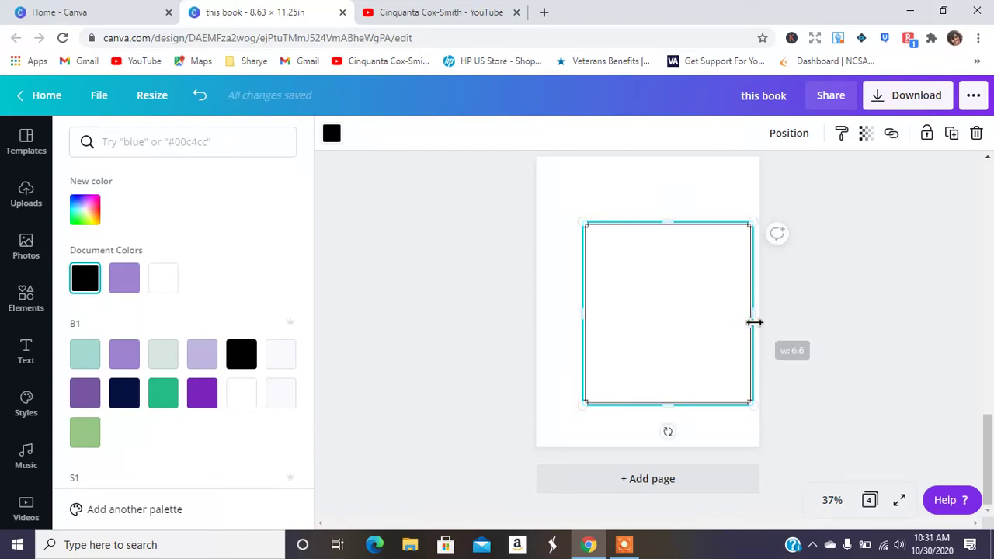
pyautogui.moveTo(584, 316); pyautogui.dragTo(548, 318)
pyautogui.moveTo(652, 223); pyautogui.dragTo(643, 164)
pyautogui.moveTo(650, 404); pyautogui.dragTo(650, 445)
pyautogui.moveTo(697, 372)
pyautogui.mouseDown()
pyautogui.moveTo(690, 358)
pyautogui.moveTo(693, 367)
pyautogui.mouseUp()
pyautogui.press('Escape')
pyautogui.press('Escape')
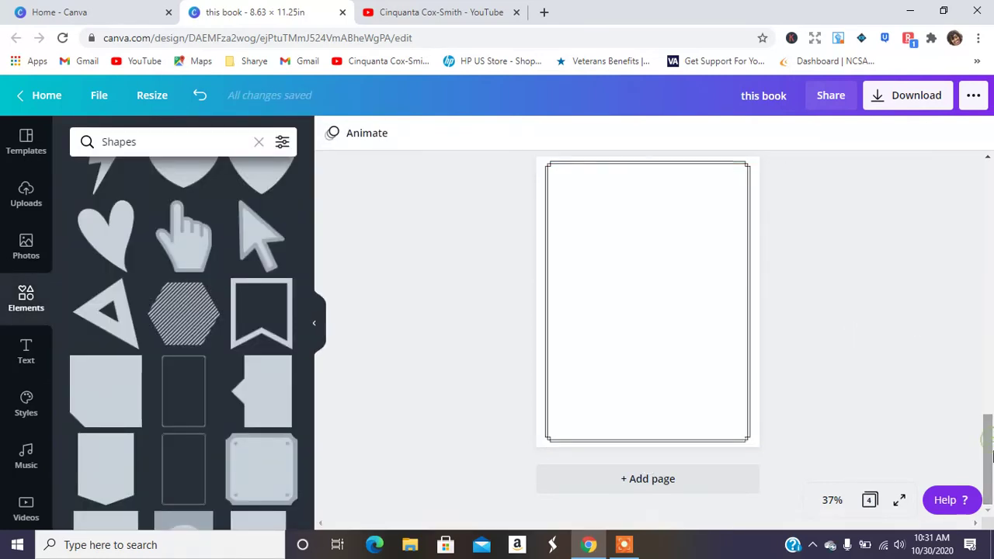
# - Add a fifth page, place the faint upright frame with decorative corners from the Shapes collection on it and colour it black
pyautogui.click(658, 479)
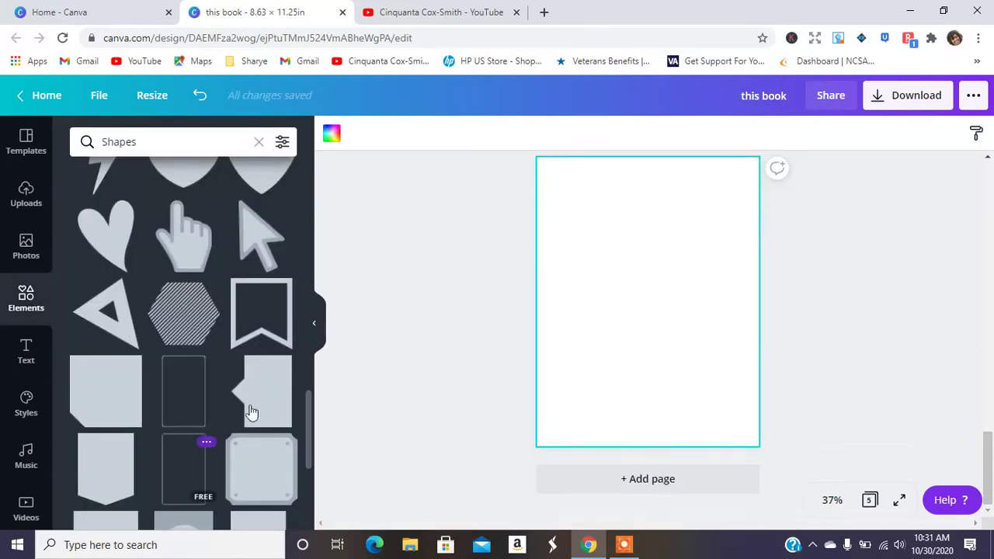
pyautogui.scroll(-5, 307, 413)
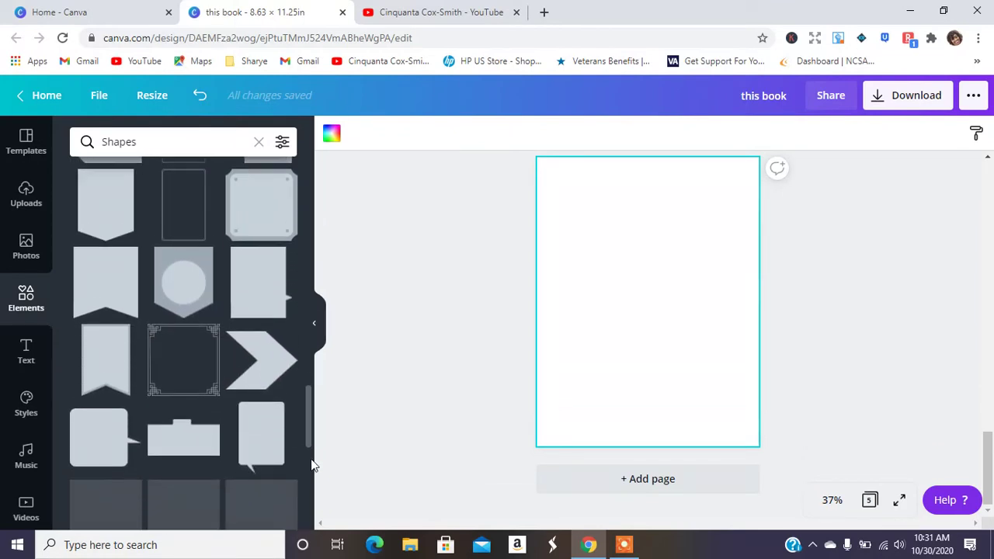
pyautogui.scroll(-2, 314, 482)
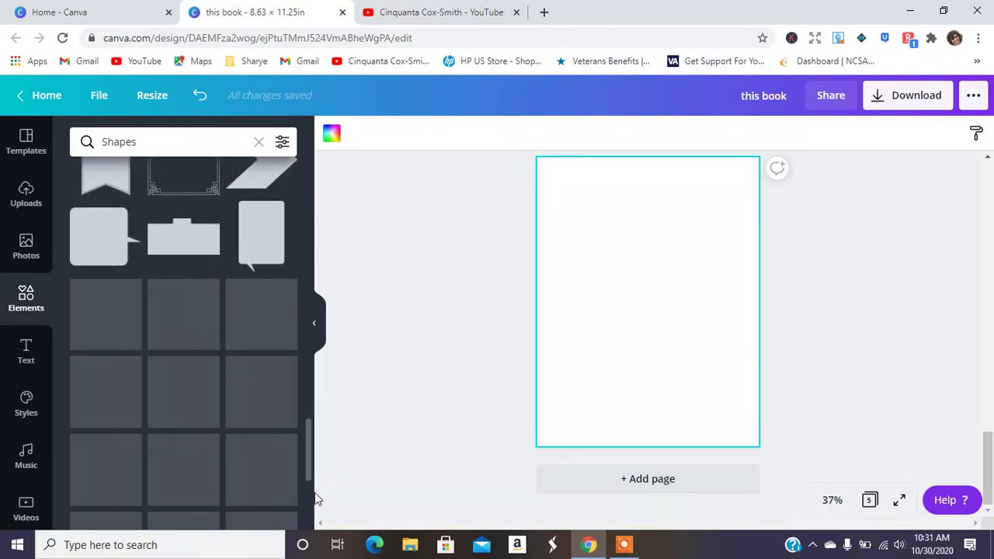
pyautogui.scroll(-3, 314, 505)
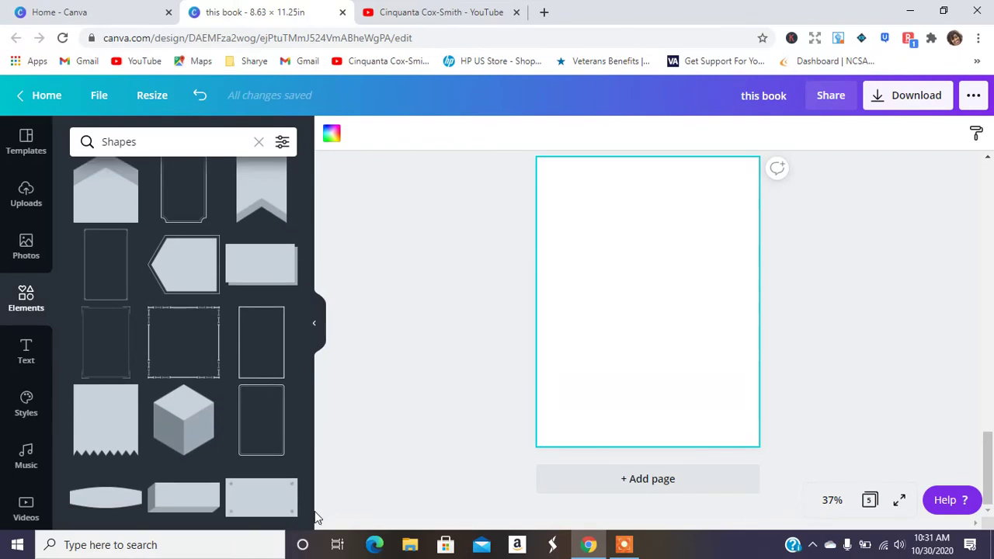
pyautogui.click(111, 347)
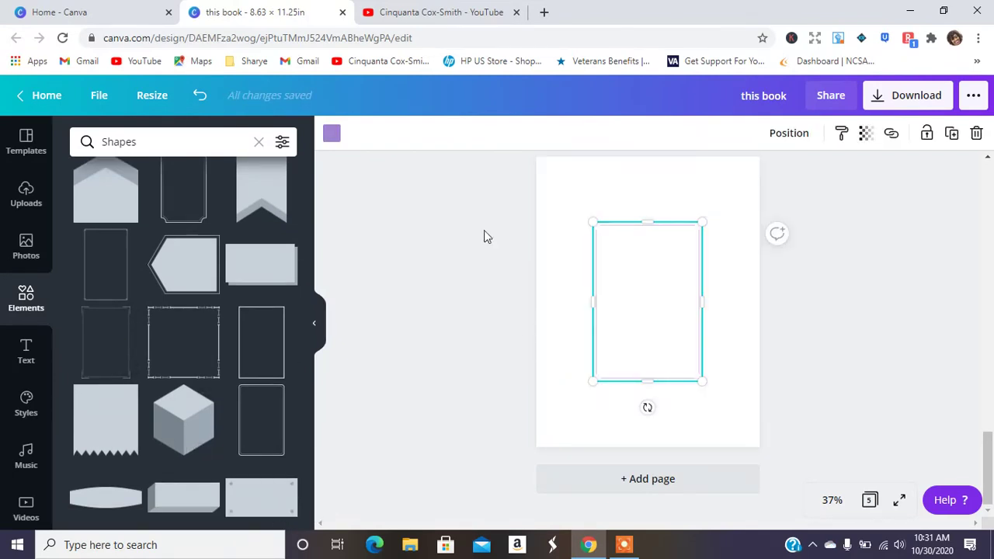
pyautogui.click(332, 134)
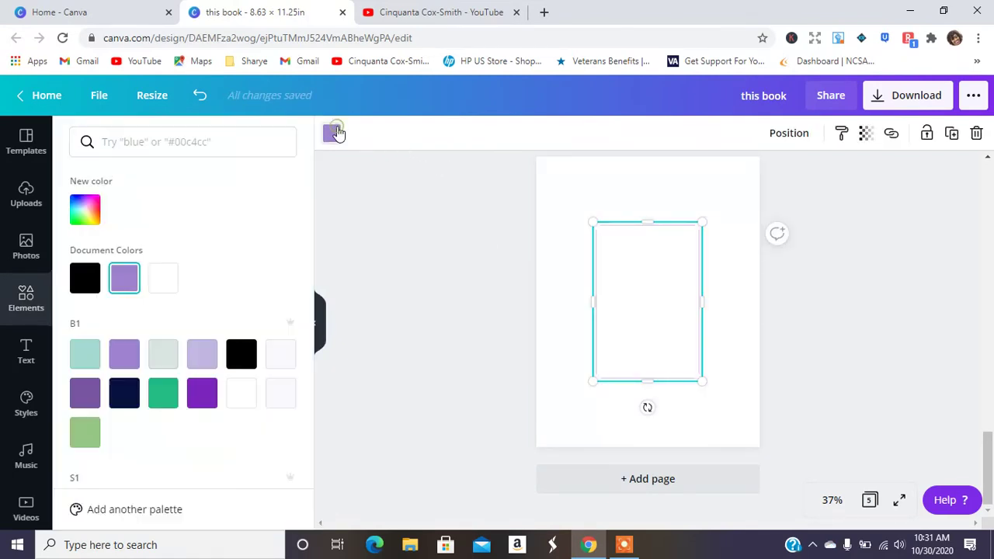
pyautogui.click(87, 274)
# - Stretch the decorative-cornered frame into a border near page 5's edges and centre it on the page
pyautogui.moveTo(590, 225); pyautogui.dragTo(550, 168)
pyautogui.moveTo(706, 284); pyautogui.dragTo(753, 283)
pyautogui.moveTo(648, 381); pyautogui.dragTo(646, 439)
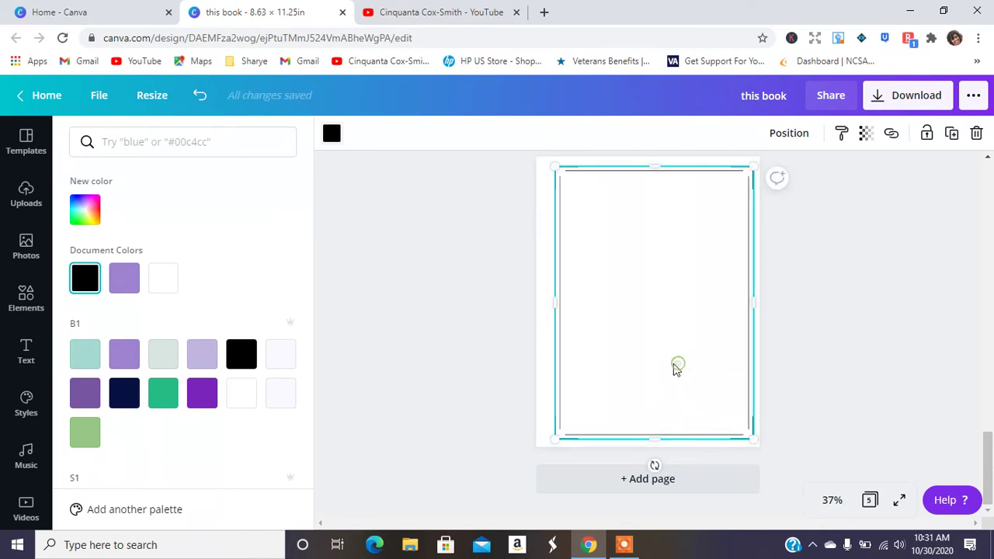
pyautogui.moveTo(675, 369)
pyautogui.mouseDown()
pyautogui.moveTo(665, 362)
pyautogui.moveTo(674, 370)
pyautogui.mouseUp()
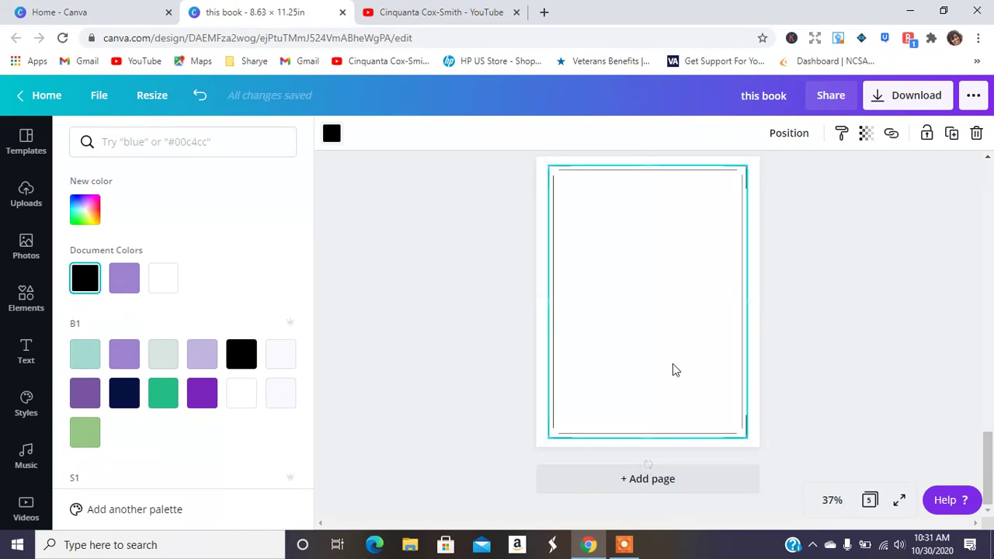
# - Add a sixth page with a heading reading "1" in Archivo Black, centred near the page's lower edge
pyautogui.click(665, 490)
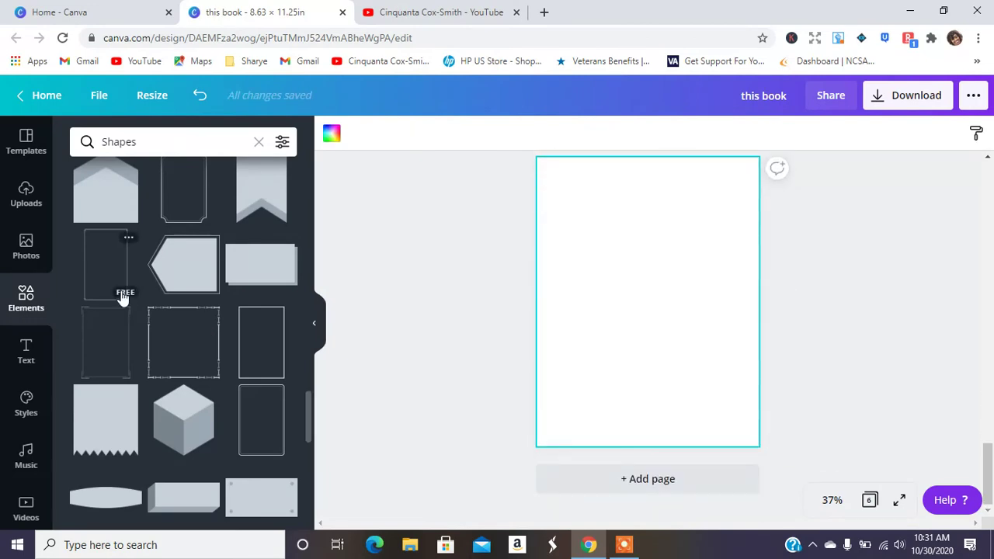
pyautogui.click(28, 350)
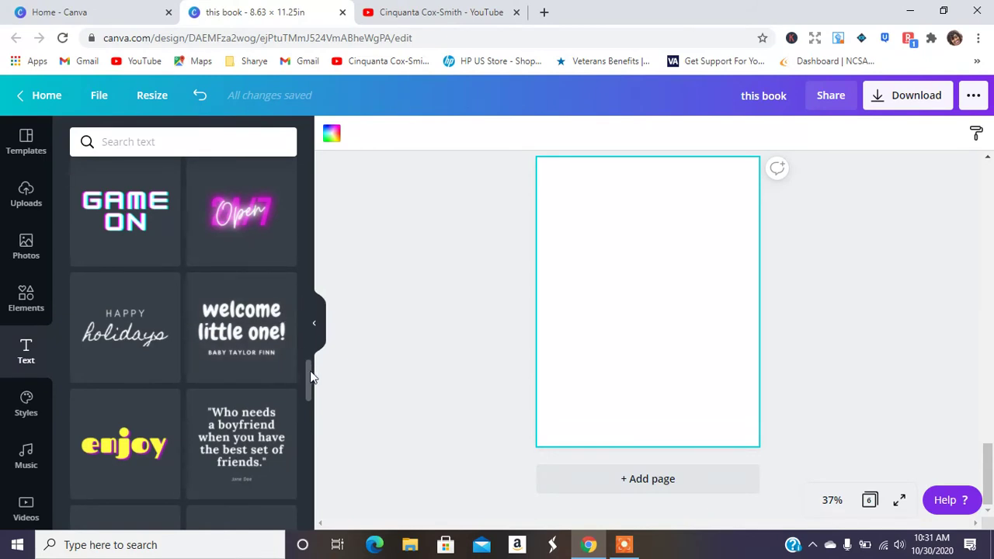
pyautogui.moveTo(310, 377); pyautogui.dragTo(316, 151)
pyautogui.click(200, 210)
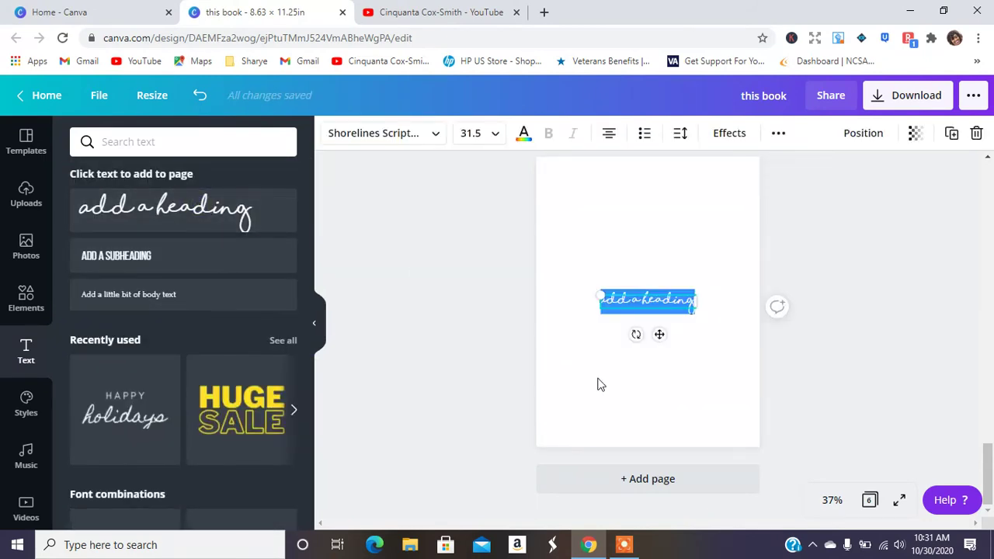
pyautogui.press('BackSpace')
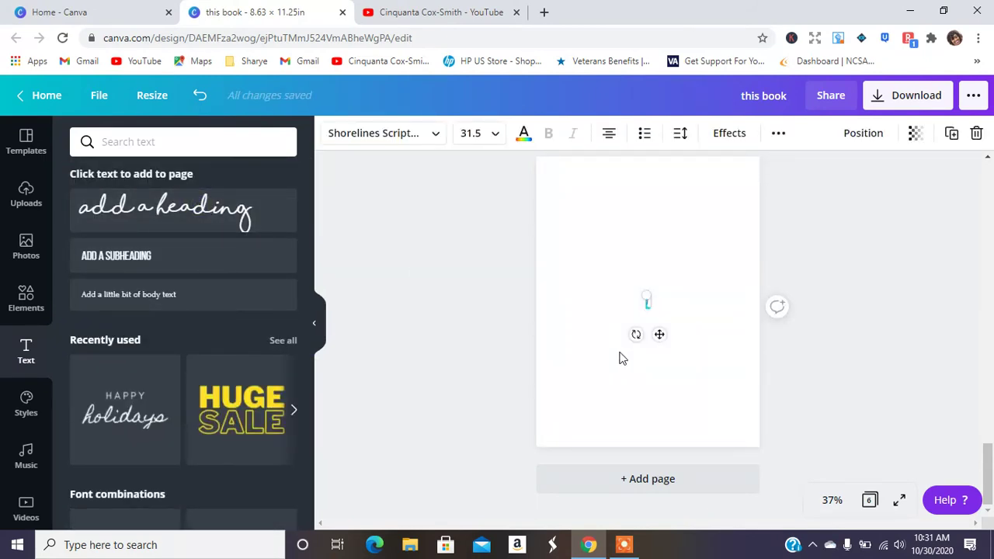
pyautogui.click(392, 140)
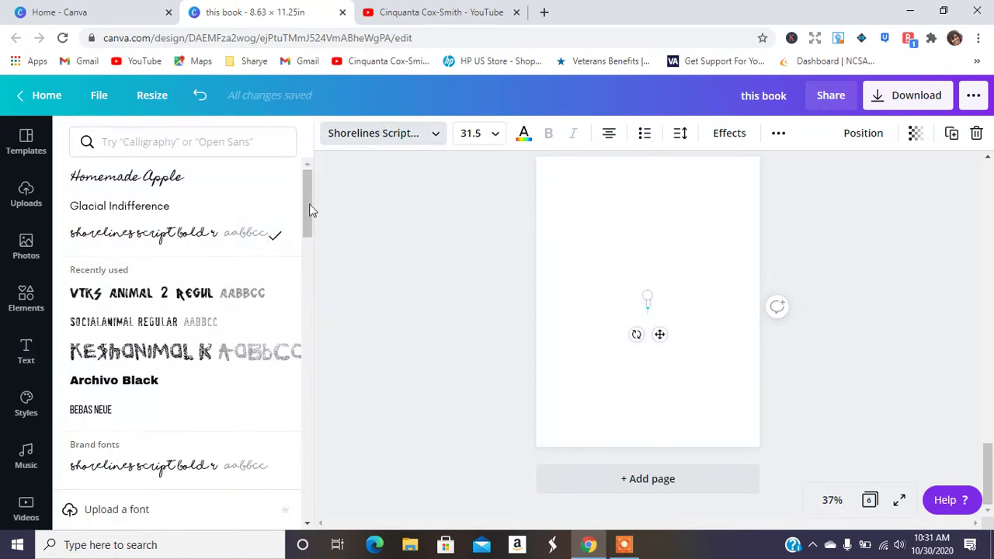
pyautogui.click(141, 381)
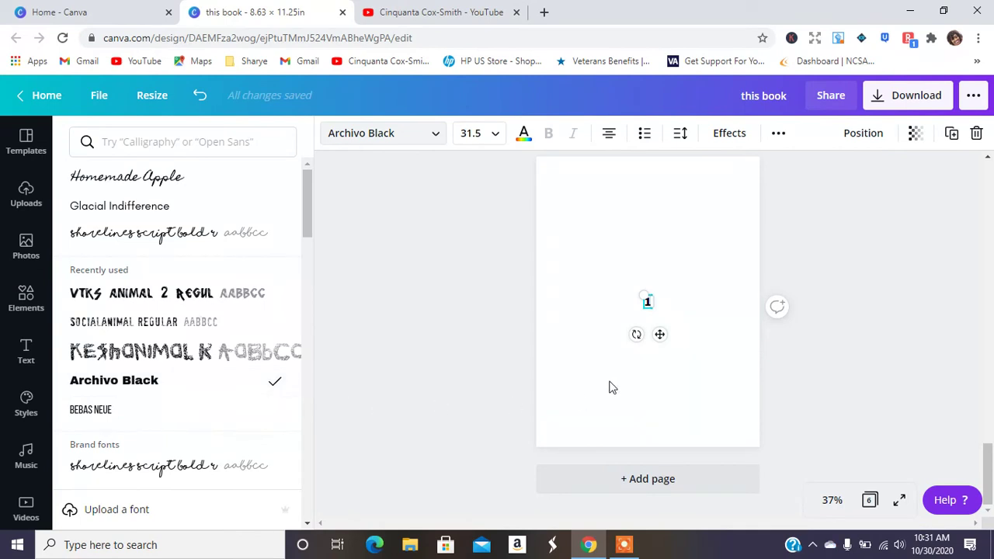
pyautogui.moveTo(657, 334); pyautogui.dragTo(658, 457)
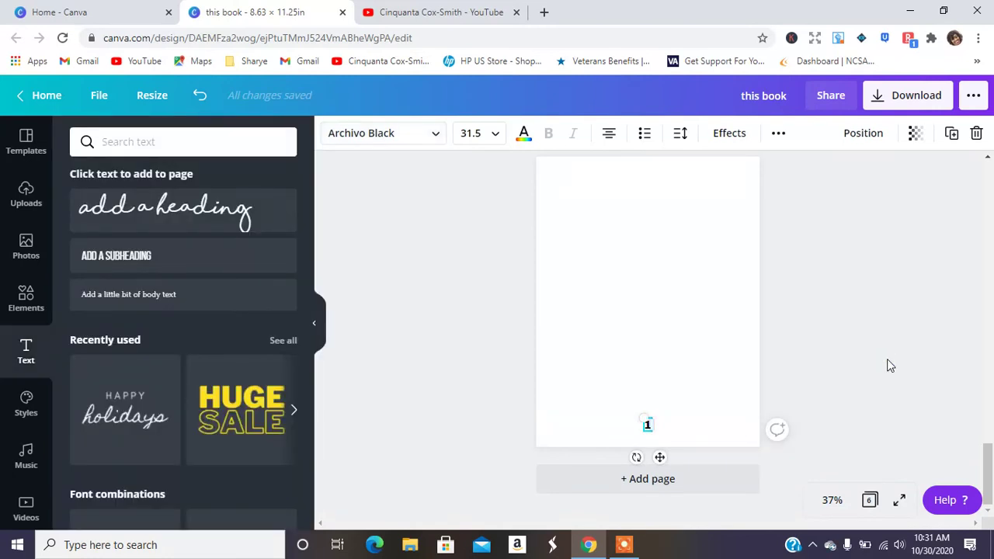
pyautogui.click(837, 370)
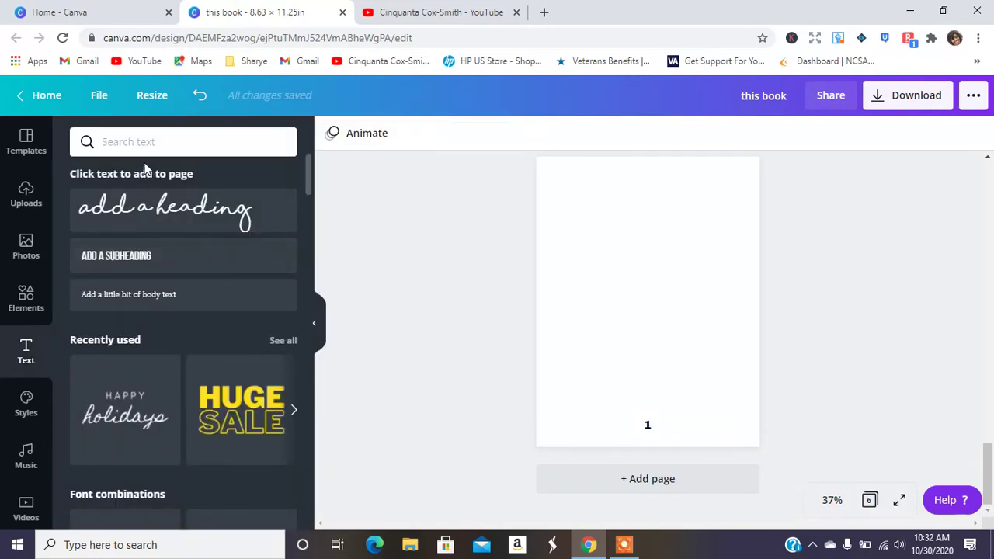
# - Search the elements library for "corner"
pyautogui.write('corner')
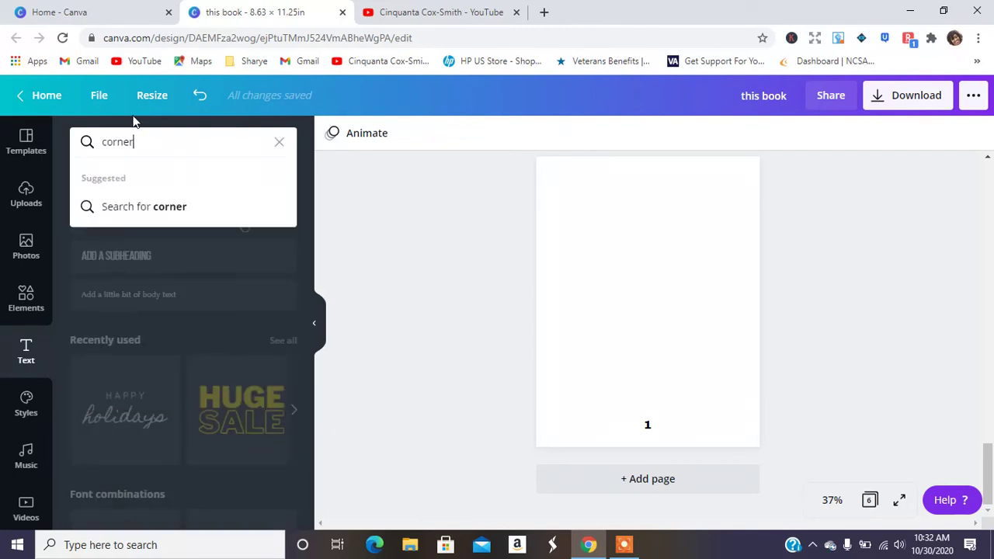
pyautogui.click(43, 308)
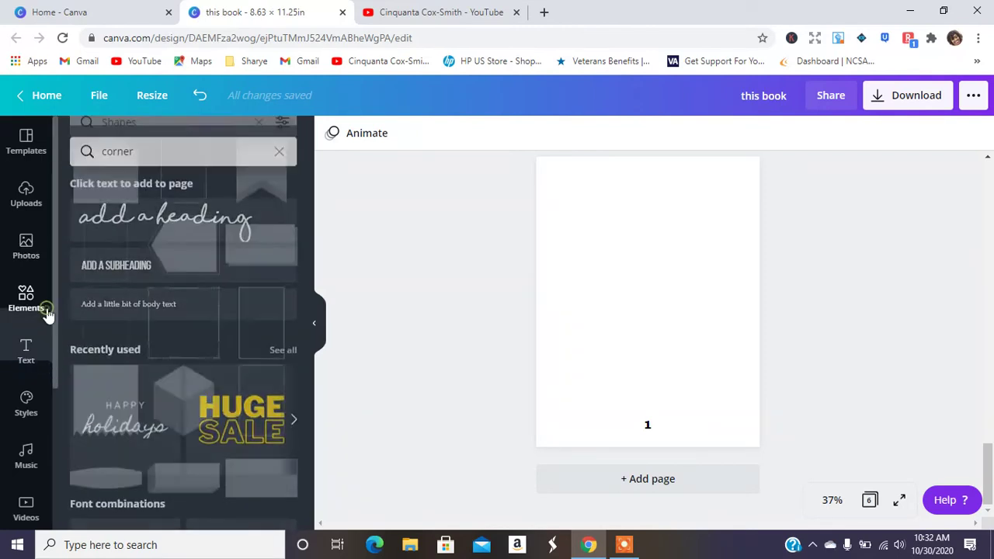
pyautogui.click(184, 142)
pyautogui.write('c')
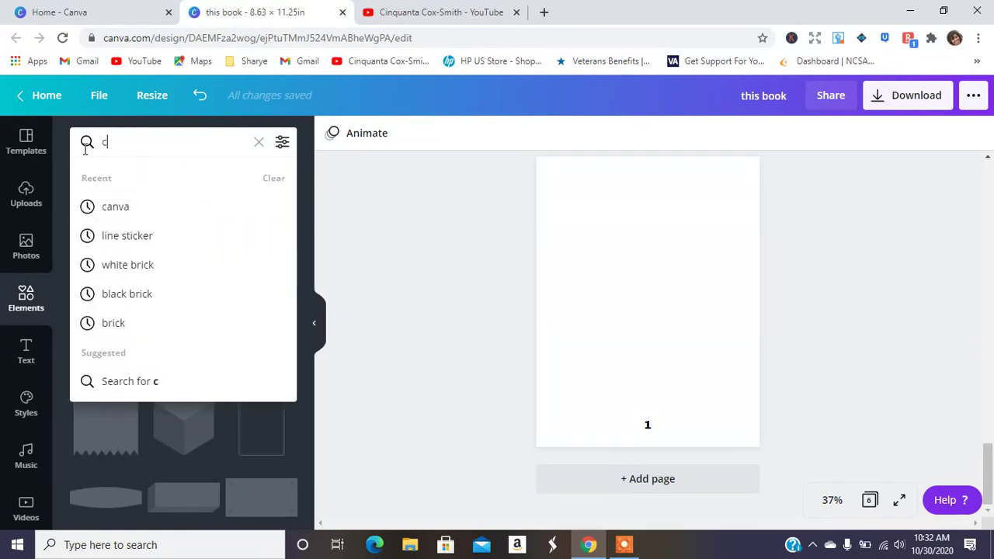
pyautogui.write('orner')
pyautogui.press('Return')
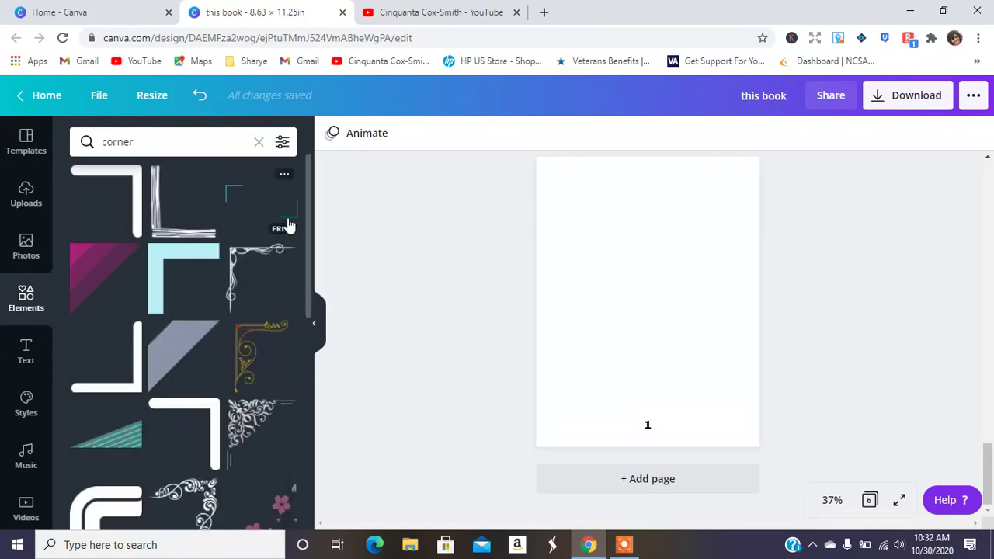
# - Place the swirling-line corner ornament on page 6, colour it black and move it into the page's upper-left corner
pyautogui.click(242, 261)
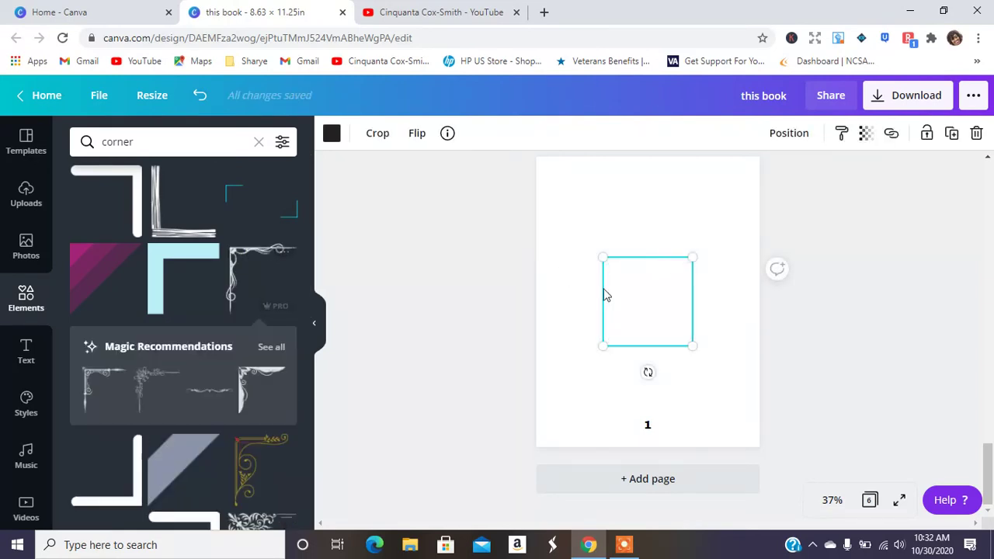
pyautogui.click(332, 134)
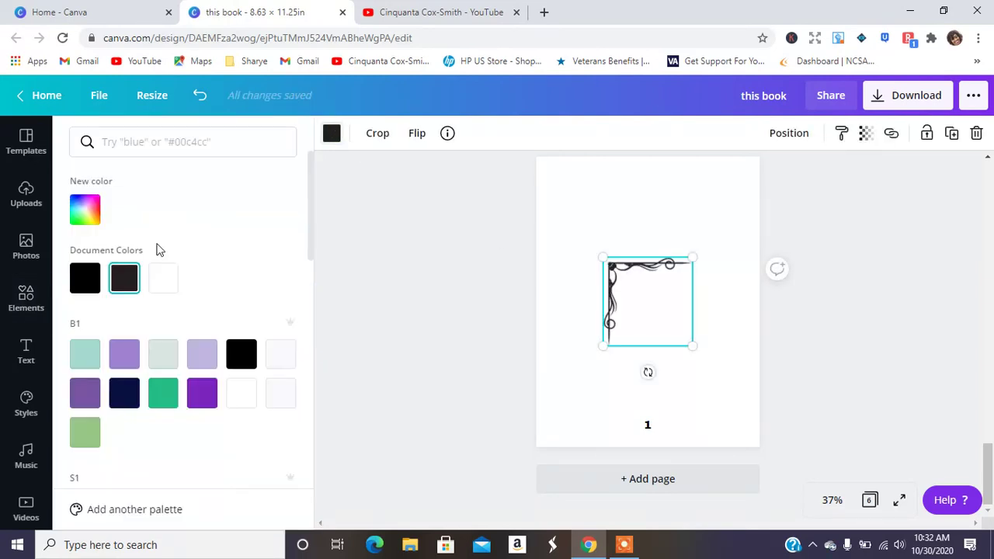
pyautogui.click(88, 285)
pyautogui.moveTo(644, 332); pyautogui.dragTo(585, 237)
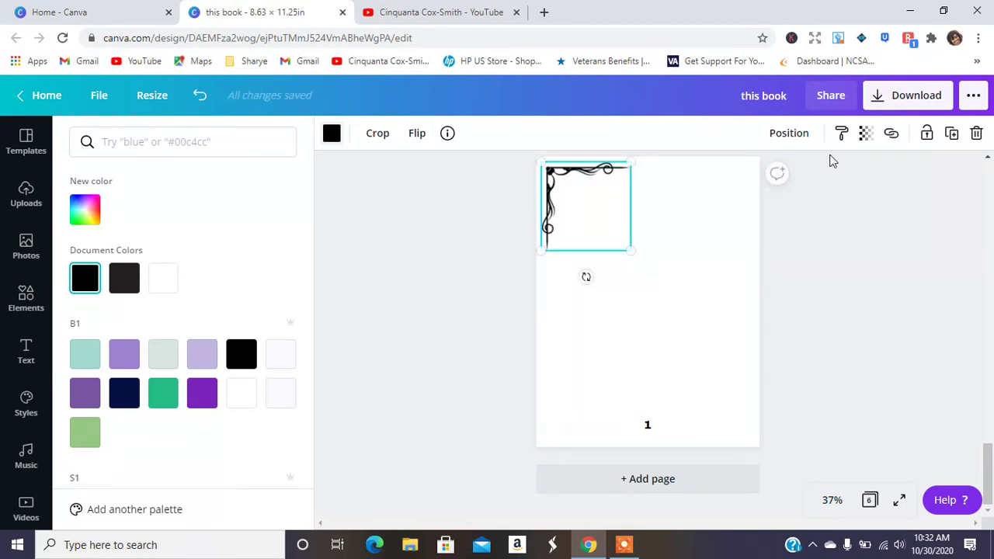
# - Duplicate the corner ornament, rotate the copy half a turn and place it in page 6's lower-right corner
pyautogui.click(953, 135)
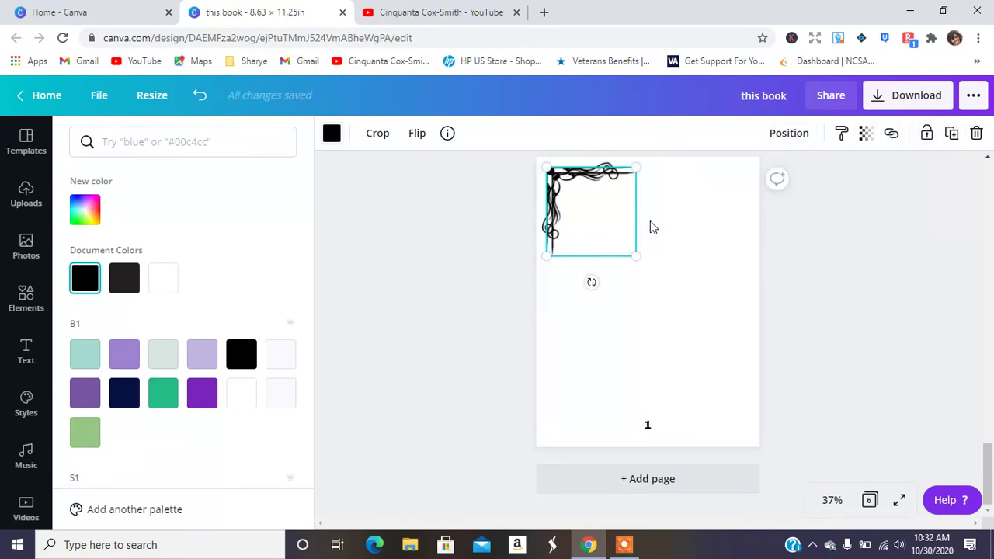
pyautogui.moveTo(594, 283); pyautogui.dragTo(590, 186)
pyautogui.moveTo(592, 233); pyautogui.dragTo(706, 416)
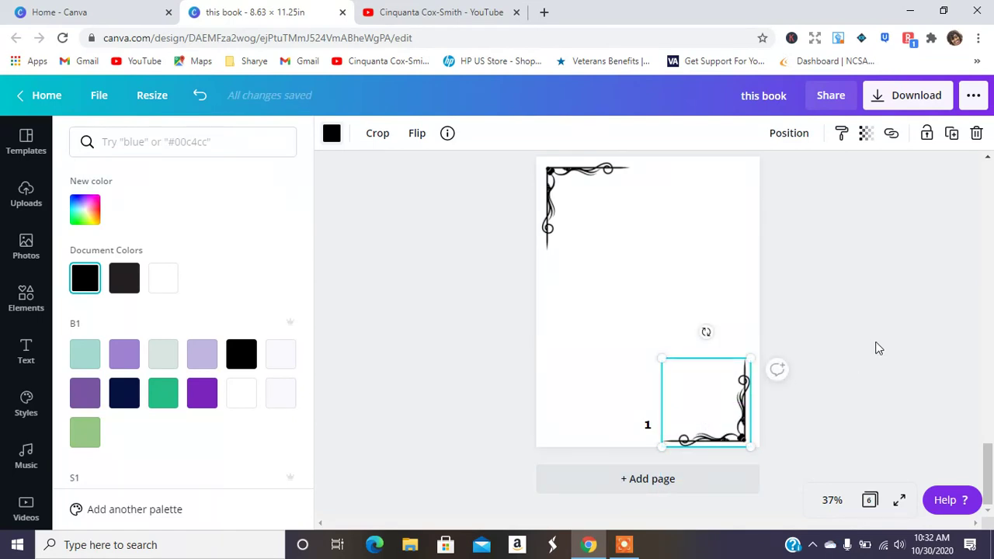
pyautogui.click(874, 346)
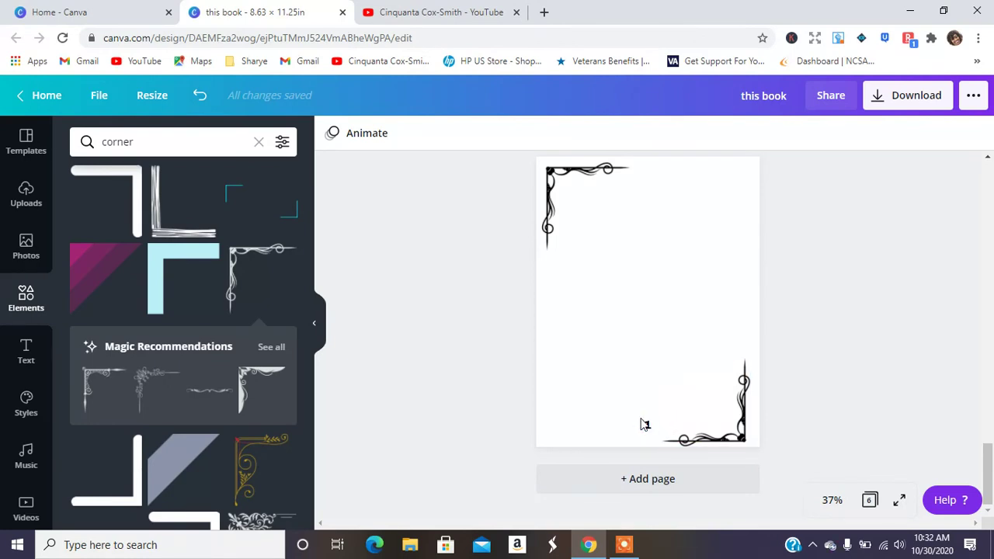
# - Add a seventh page and move the number "1" from page 6 onto it
pyautogui.click(634, 485)
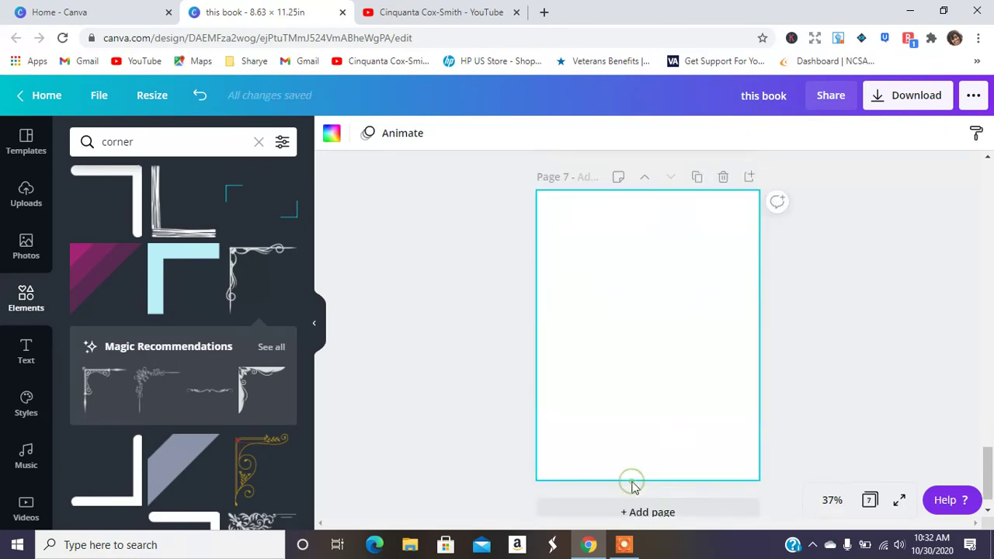
pyautogui.scroll(2, 991, 466)
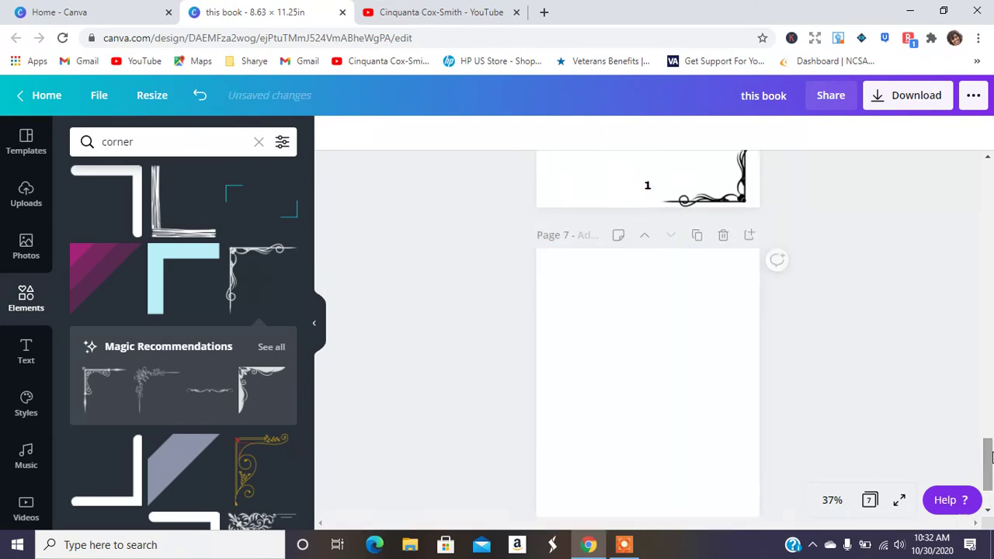
pyautogui.click(648, 184)
pyautogui.moveTo(648, 185); pyautogui.dragTo(645, 349)
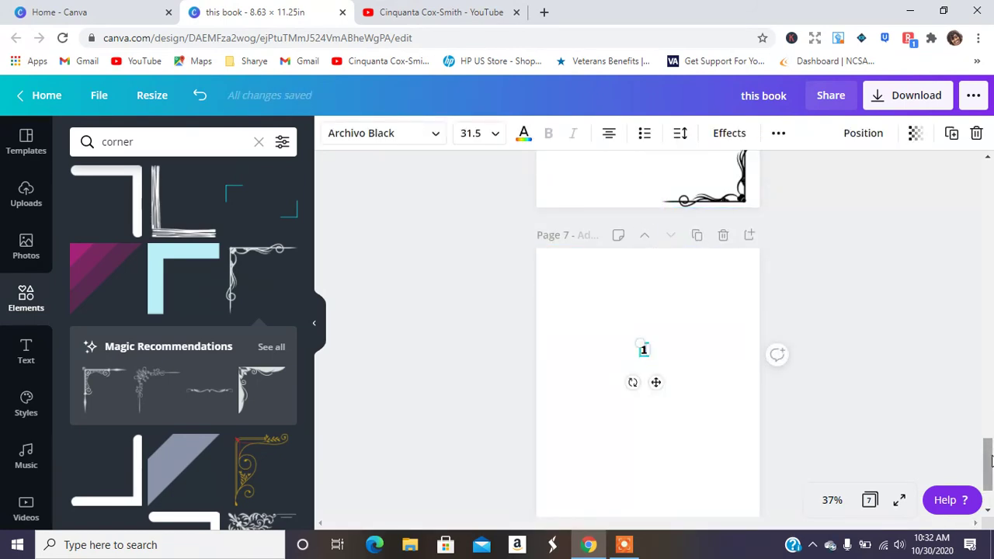
pyautogui.scroll(-2, 991, 412)
pyautogui.click(718, 319)
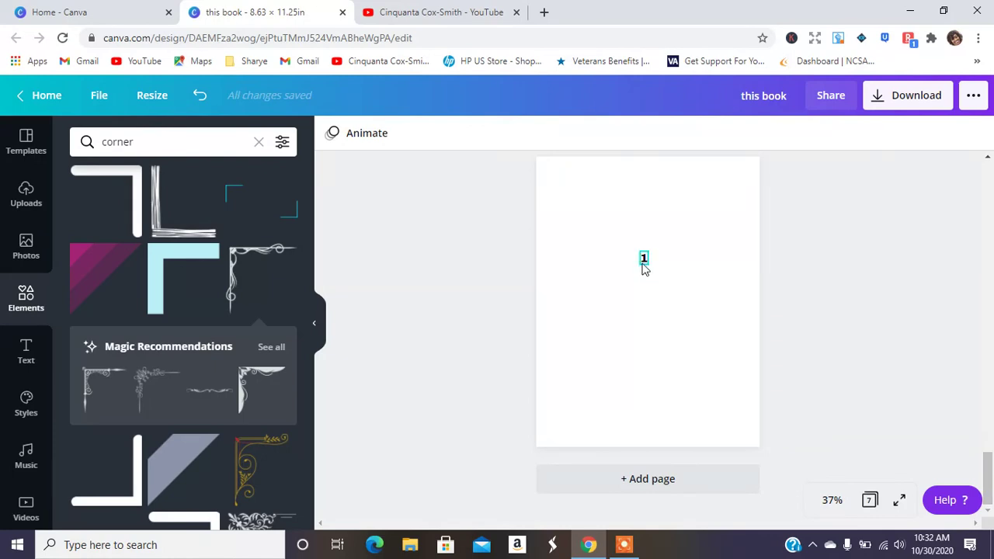
# - Move the number "1" to the bottom centre of page 7 and add an eighth page
pyautogui.moveTo(643, 268); pyautogui.dragTo(649, 436)
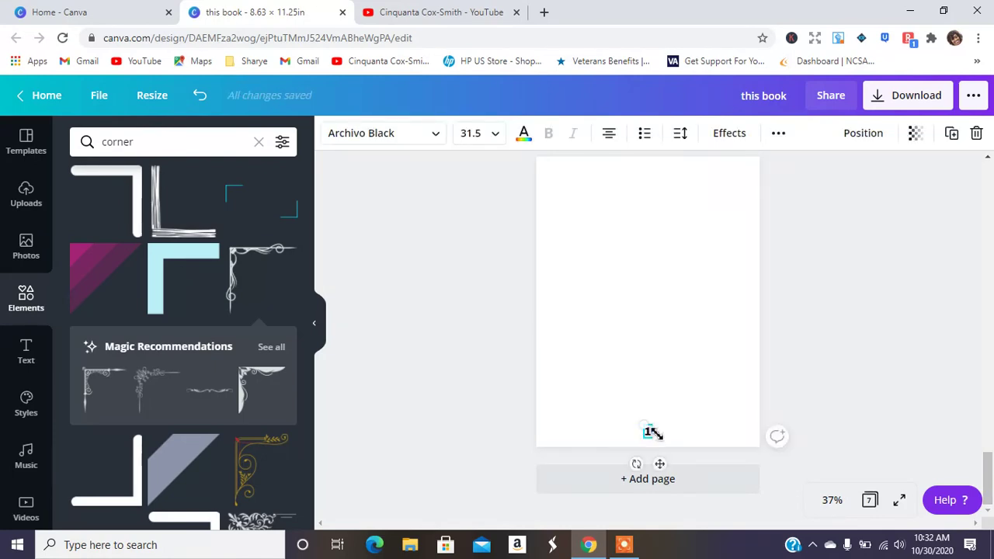
pyautogui.click(829, 338)
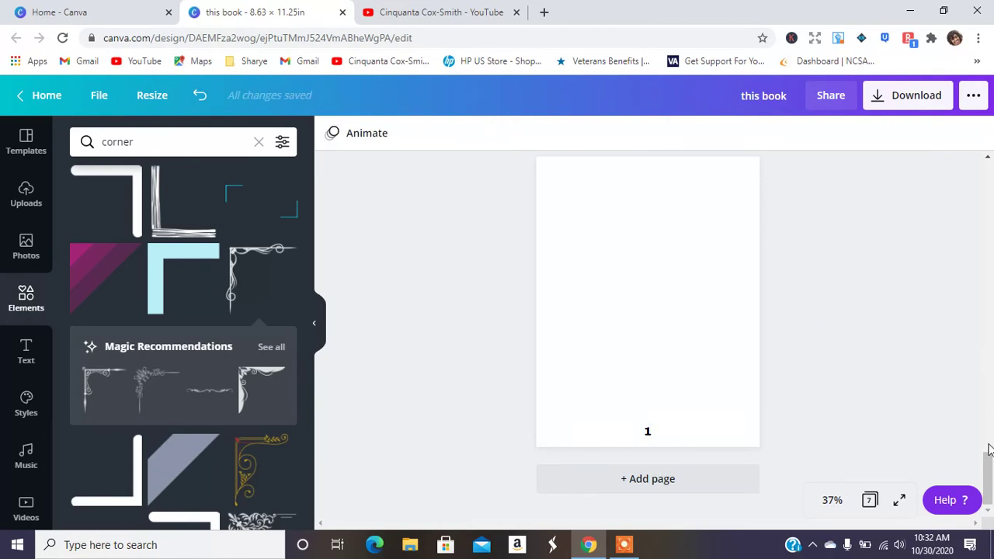
pyautogui.click(706, 469)
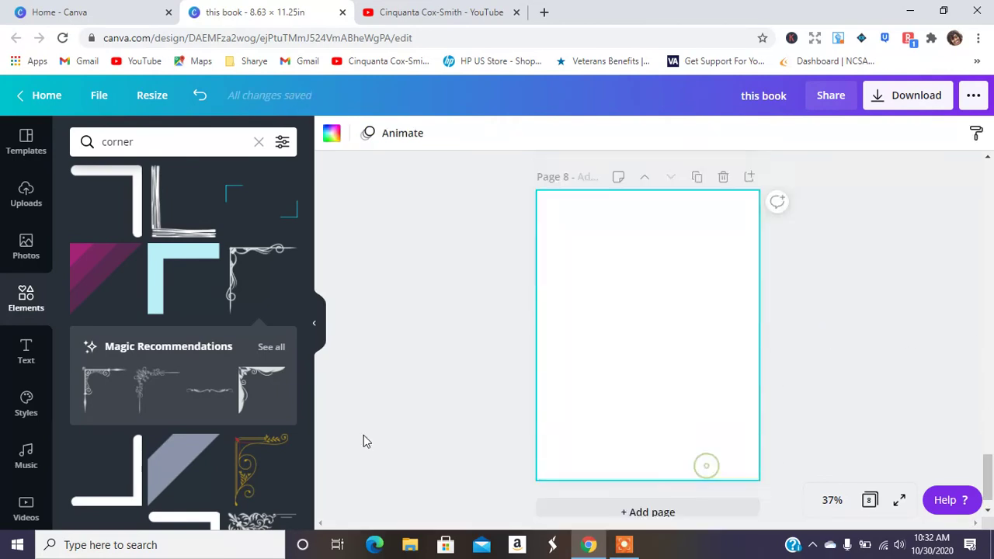
# - Place the grey diagonal corner band on page 8, move it partly off the upper-left corner and colour it black
pyautogui.click(184, 462)
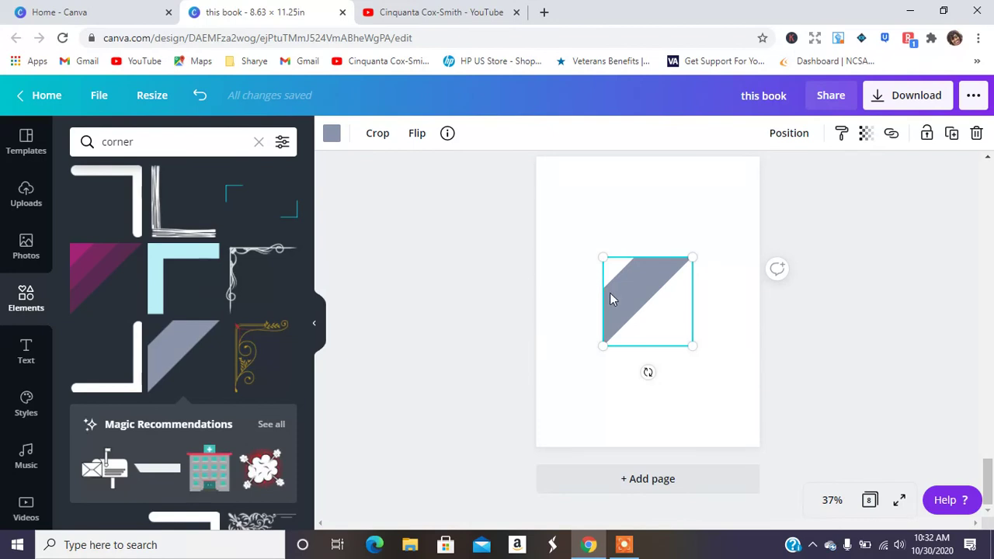
pyautogui.moveTo(610, 299); pyautogui.dragTo(503, 174)
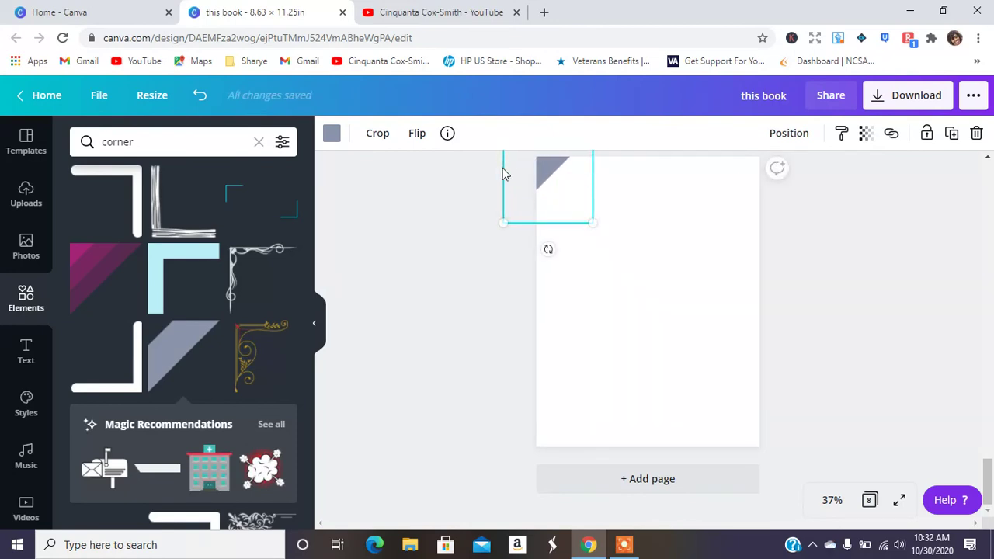
pyautogui.click(334, 133)
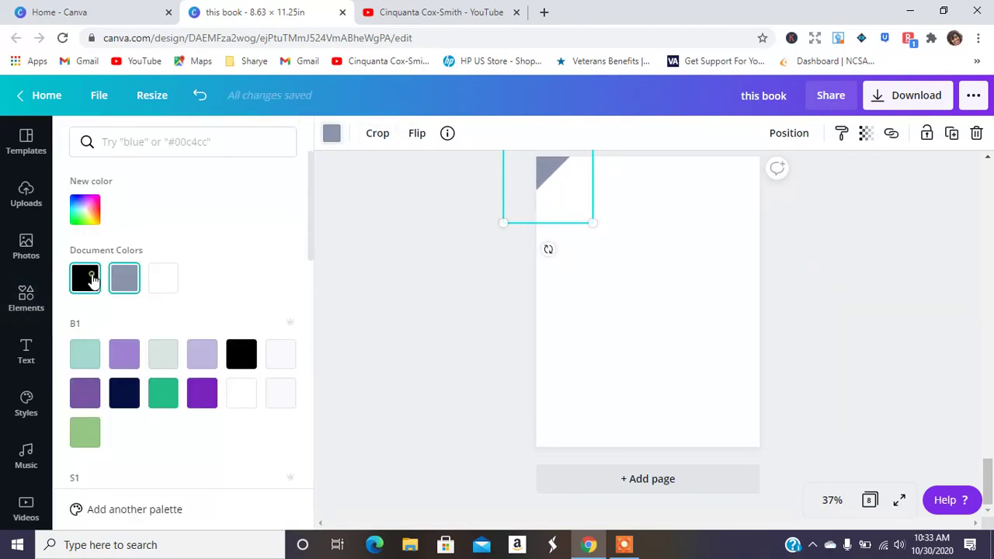
pyautogui.click(85, 278)
pyautogui.click(380, 282)
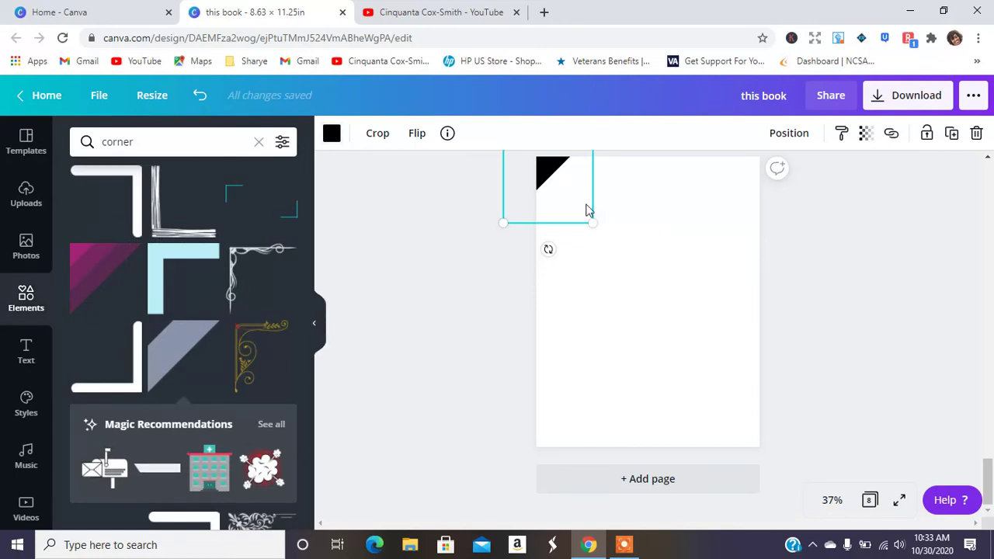
# - Rotate the black corner band a quarter turn clockwise and fit it into page 8's upper-right corner
pyautogui.moveTo(542, 247); pyautogui.dragTo(514, 180)
pyautogui.moveTo(577, 188); pyautogui.dragTo(770, 172)
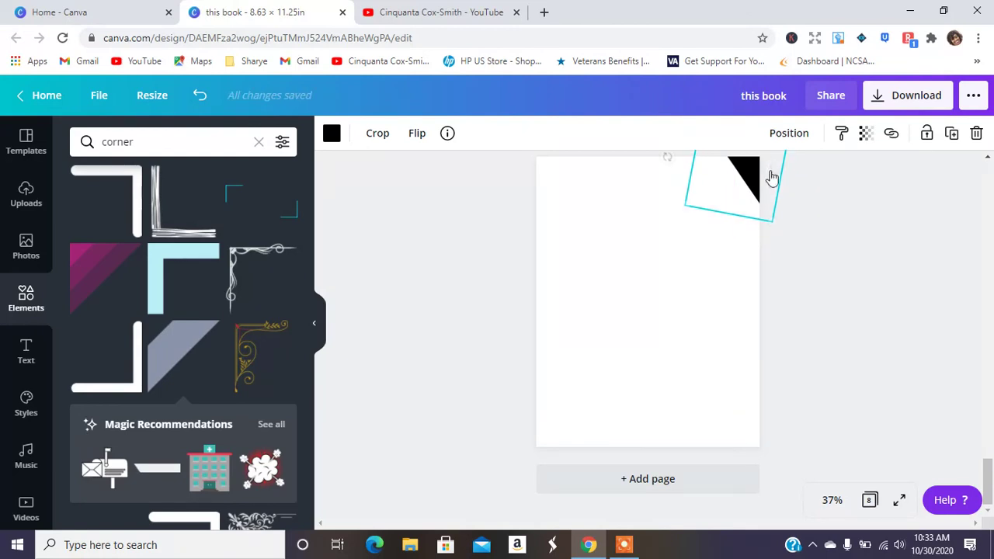
pyautogui.click(912, 240)
pyautogui.click(743, 189)
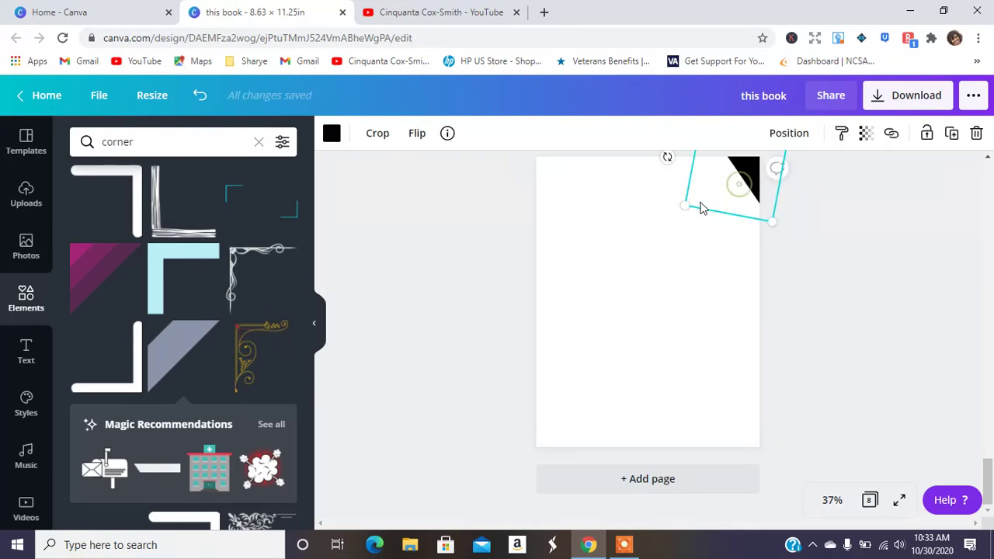
pyautogui.moveTo(668, 159); pyautogui.dragTo(670, 172)
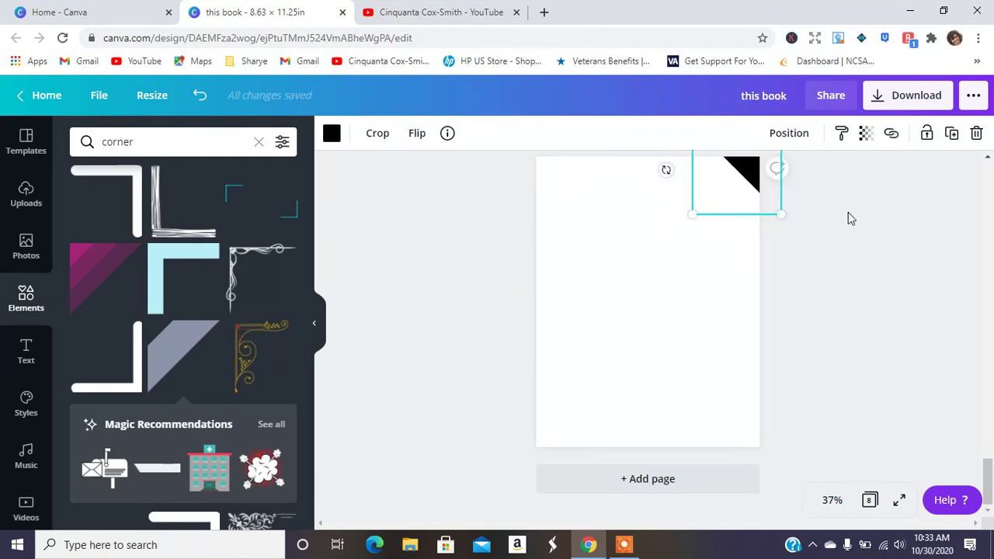
pyautogui.click(851, 218)
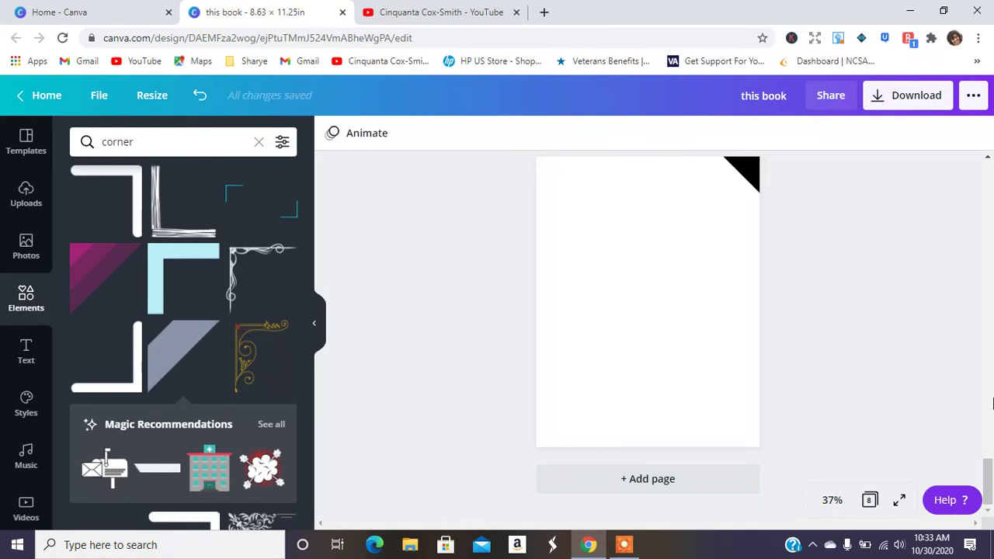
# - Review all the journal pages from the first page on and in the page overview grid
pyautogui.moveTo(988, 475); pyautogui.dragTo(992, 126)
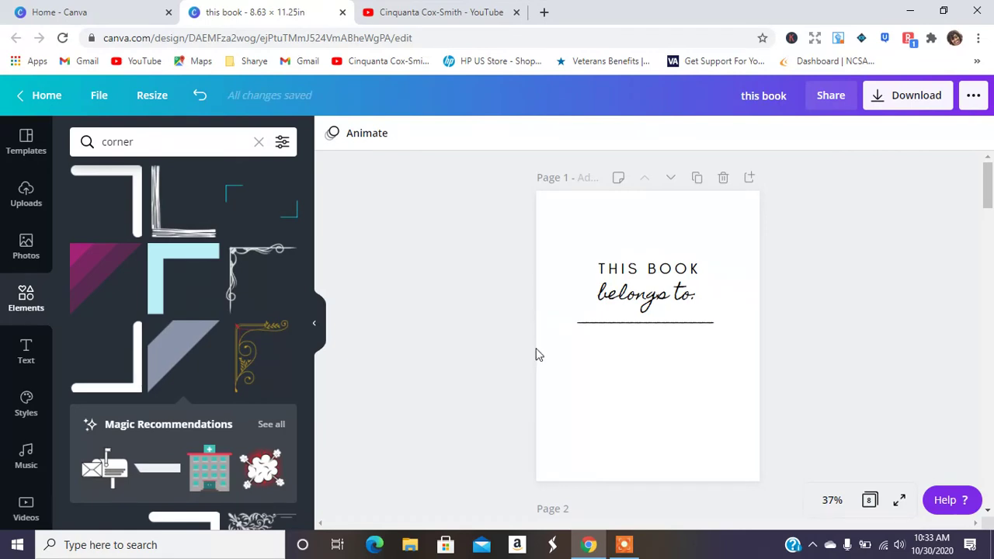
pyautogui.moveTo(988, 184); pyautogui.dragTo(989, 434)
pyautogui.click(869, 501)
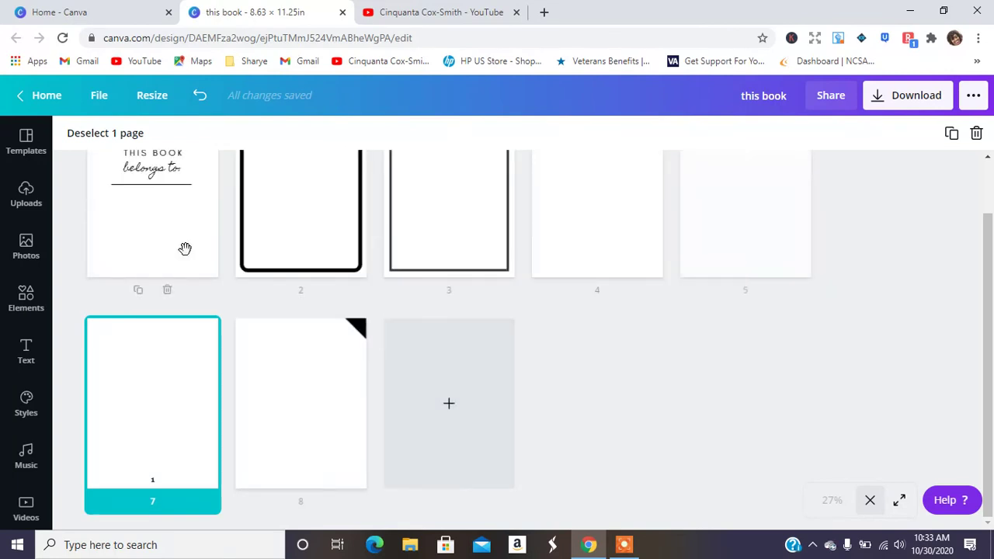
pyautogui.click(184, 248)
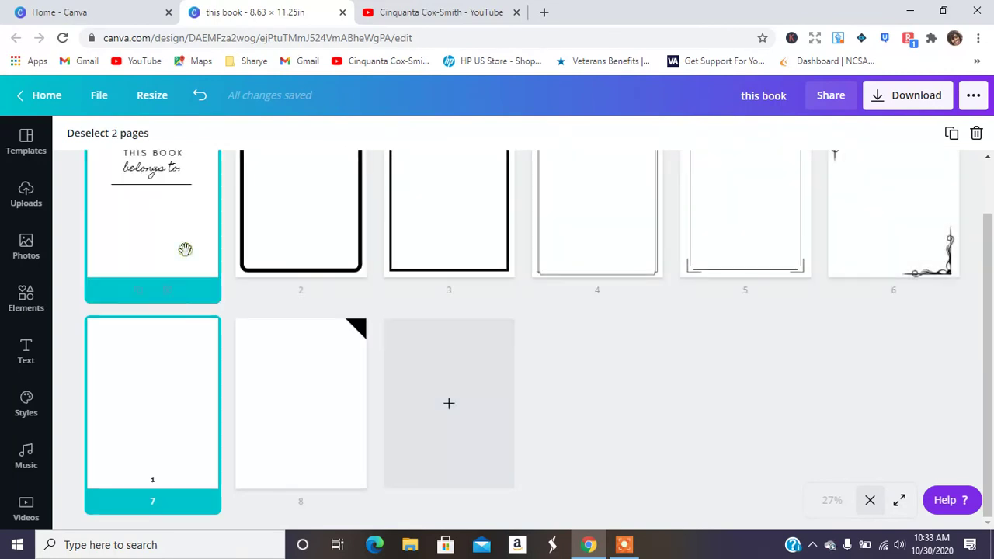
pyautogui.doubleClick(145, 237)
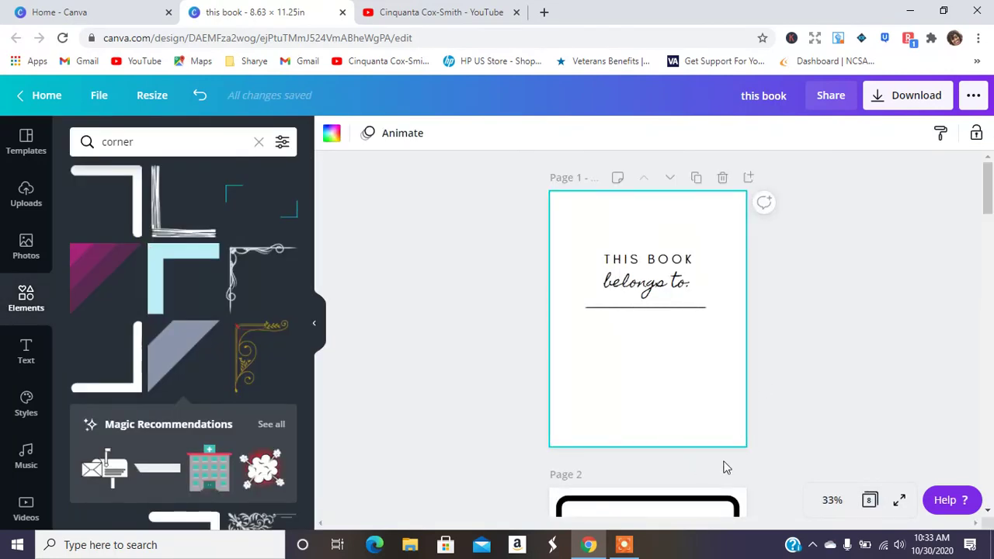
pyautogui.click(869, 500)
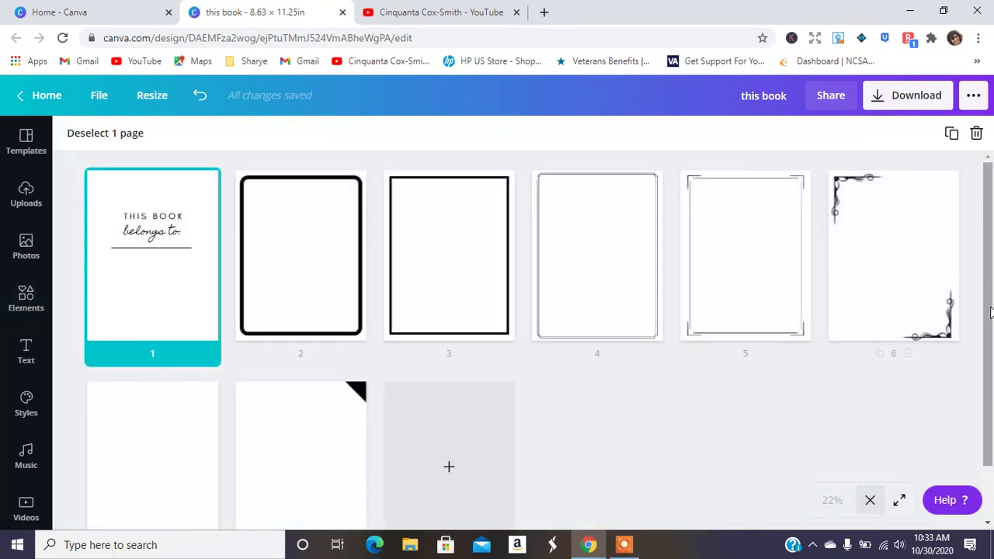
pyautogui.click(713, 160)
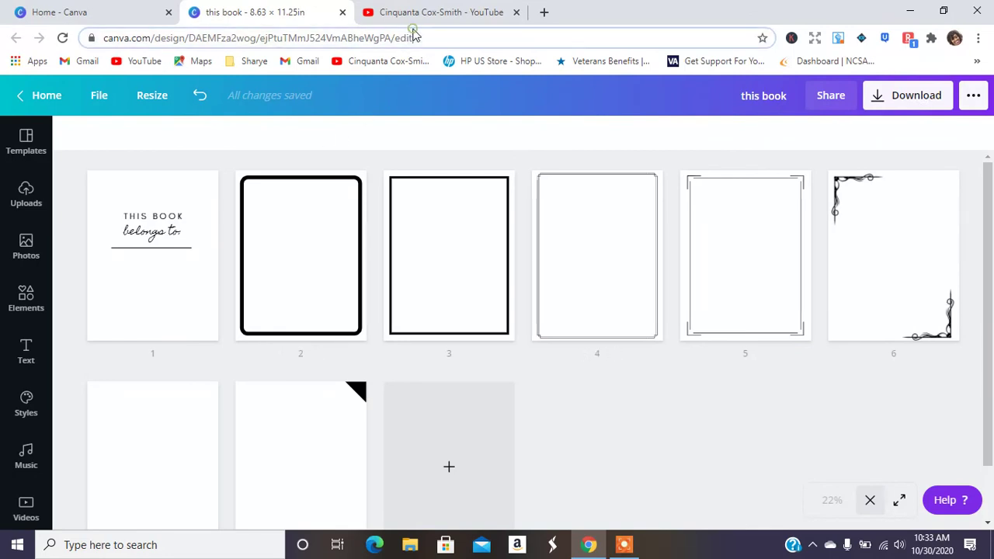
# - Switch to the YouTube channel page that is already open in the browser
pyautogui.click(413, 36)
pyautogui.click(392, 13)
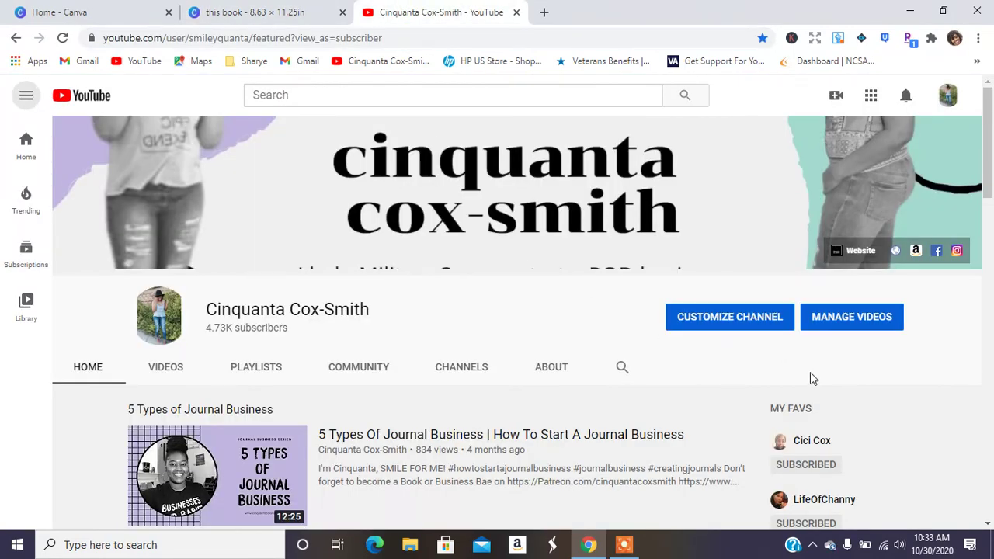
pyautogui.click(626, 548)
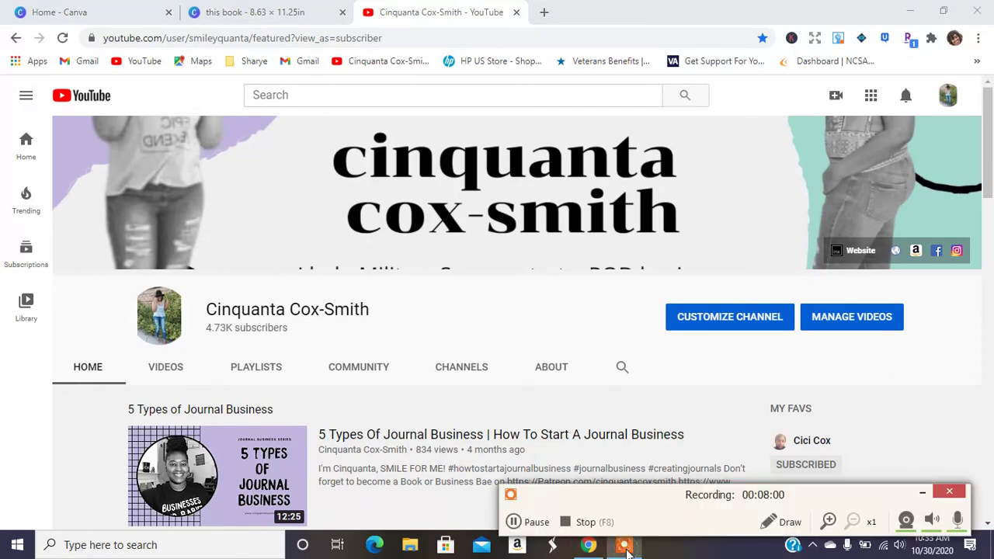